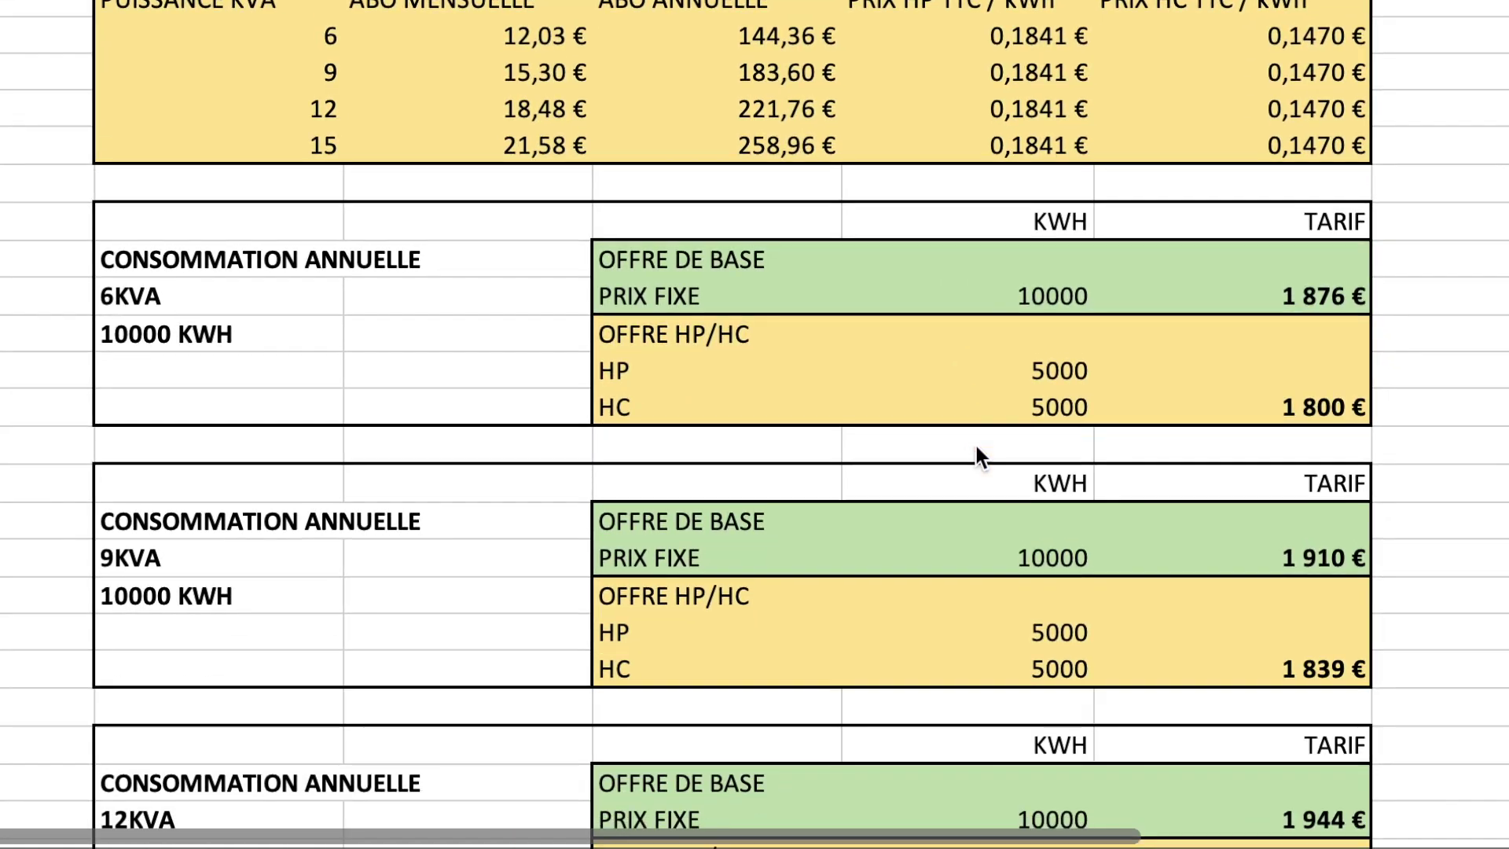
- Compare the annual tariffs of the base and HP/HC offers in the 6, 9 and 12 kVA consumption tables
scroll(975, 442, "up", 1)
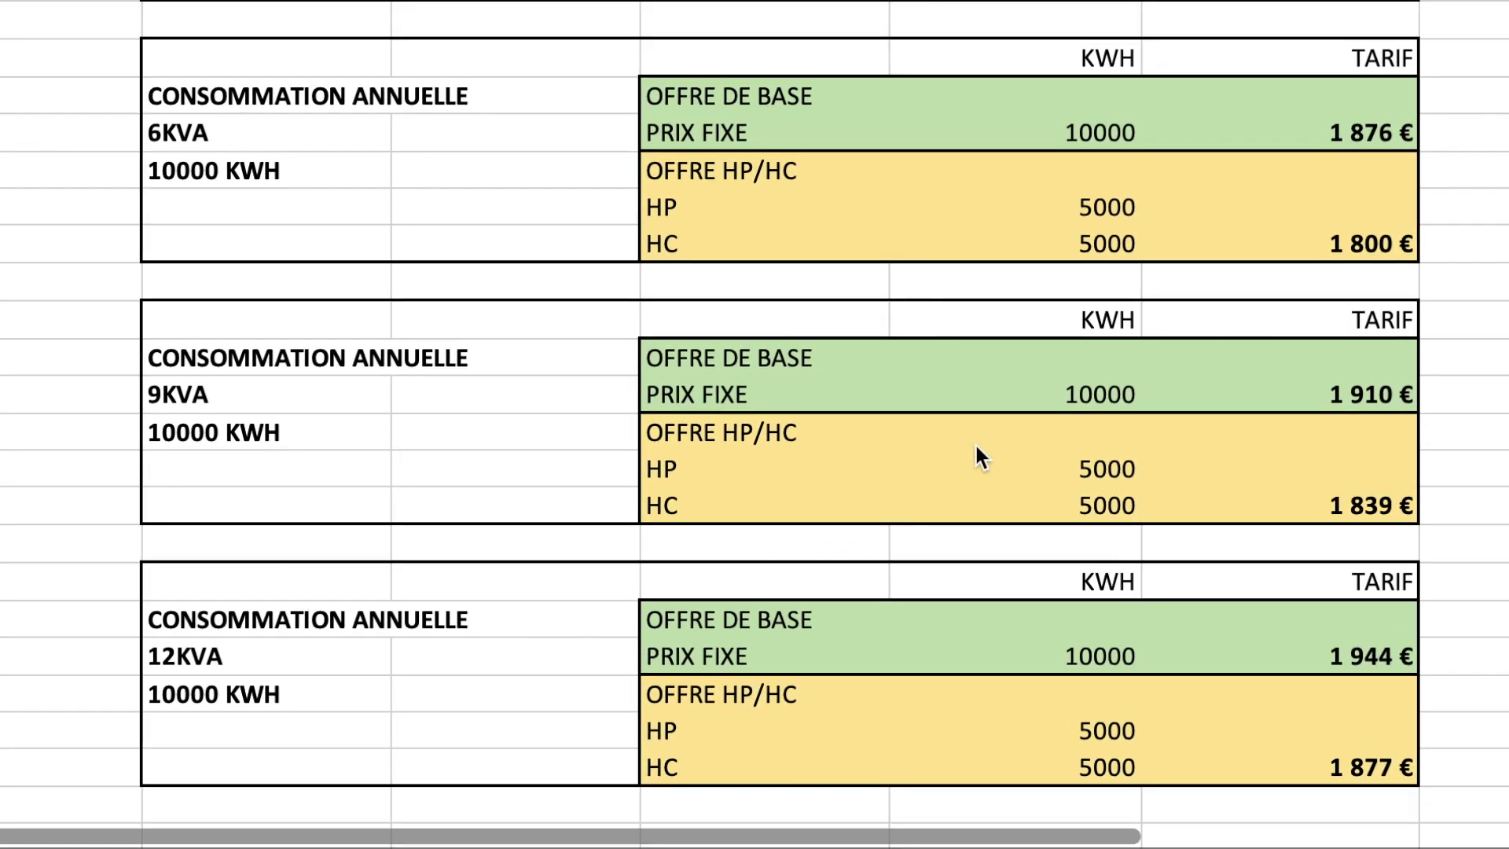
left_click(1259, 408)
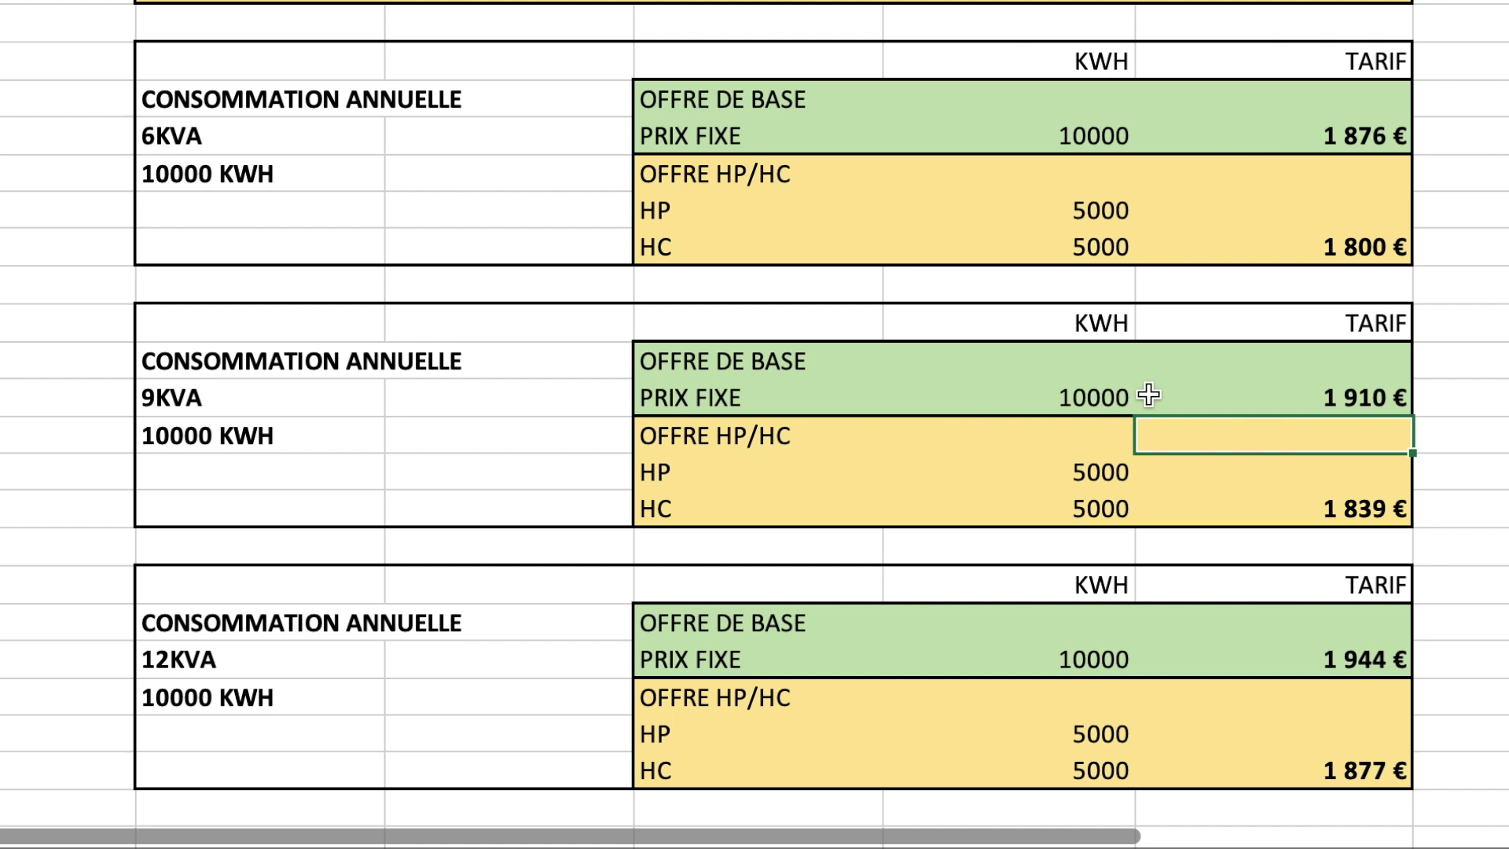
left_click(1204, 391)
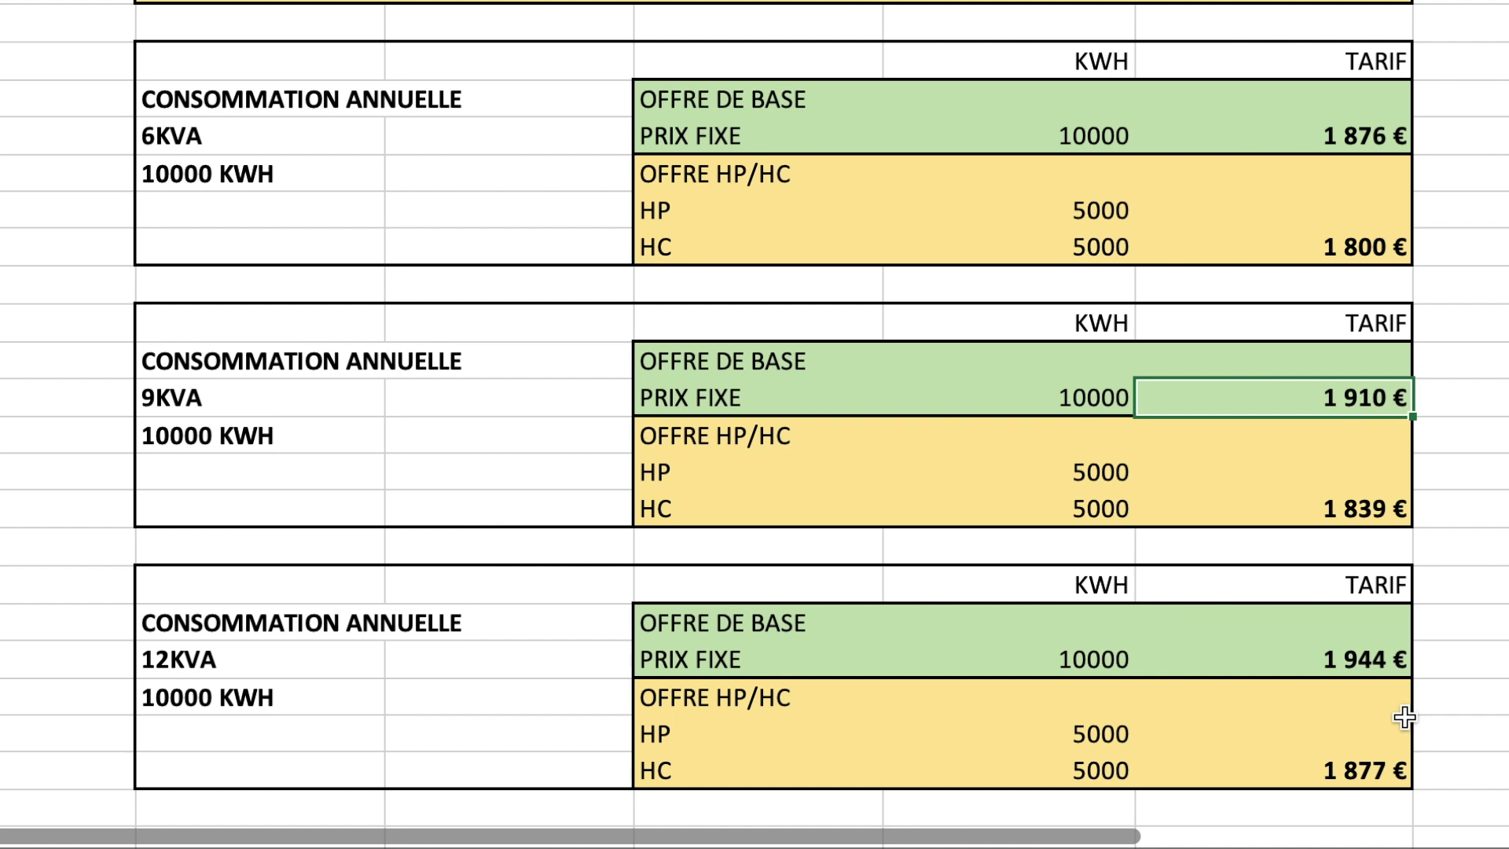
scroll(1260, 614, "right", 1)
scroll(1263, 616, "up", 1)
scroll(1263, 615, "left", 1)
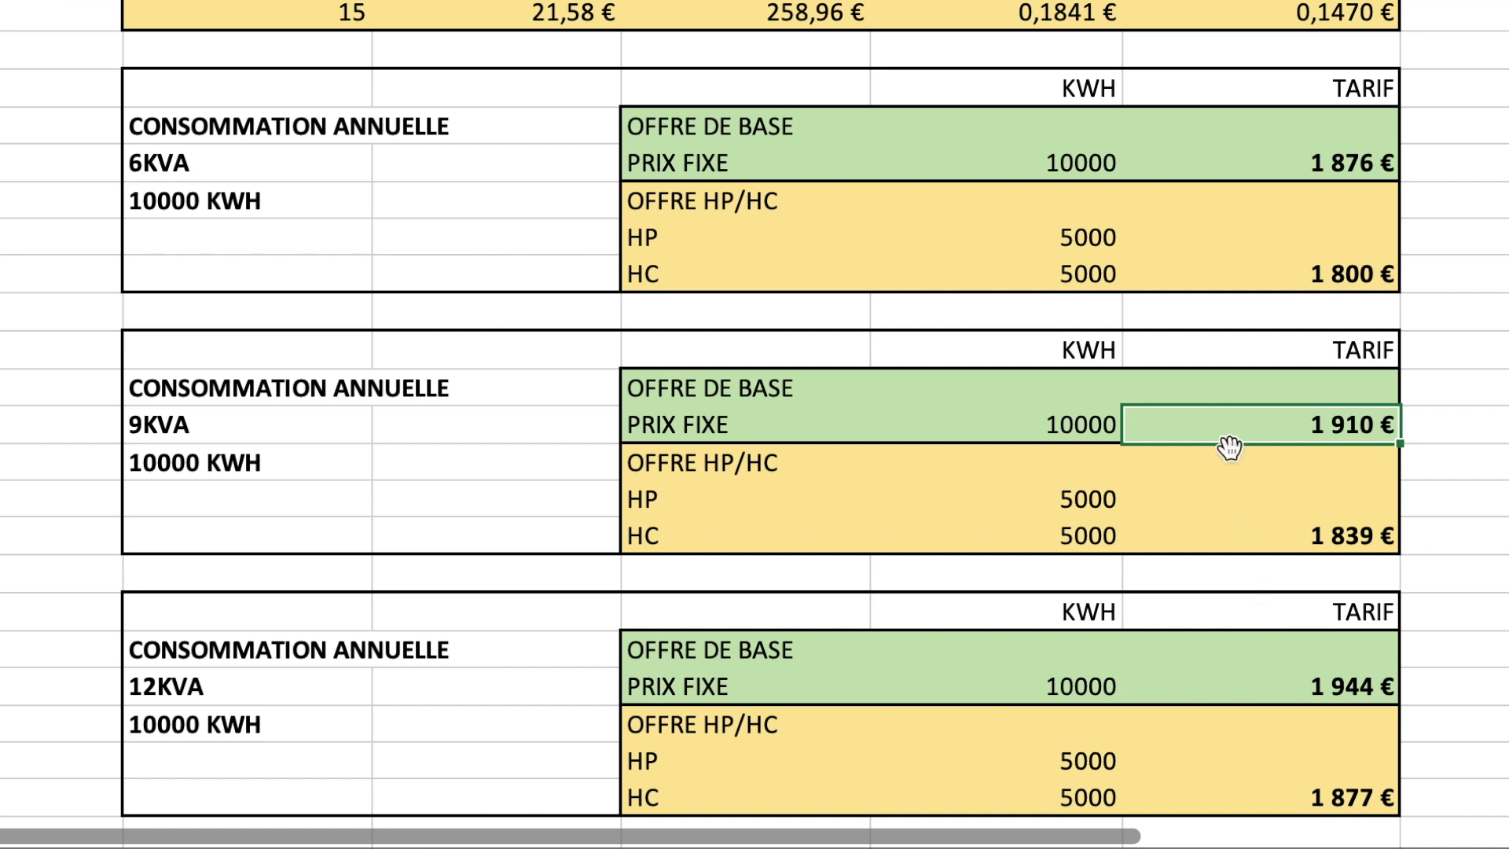
scroll(1230, 446, "down", 1)
scroll(1231, 446, "right", 1)
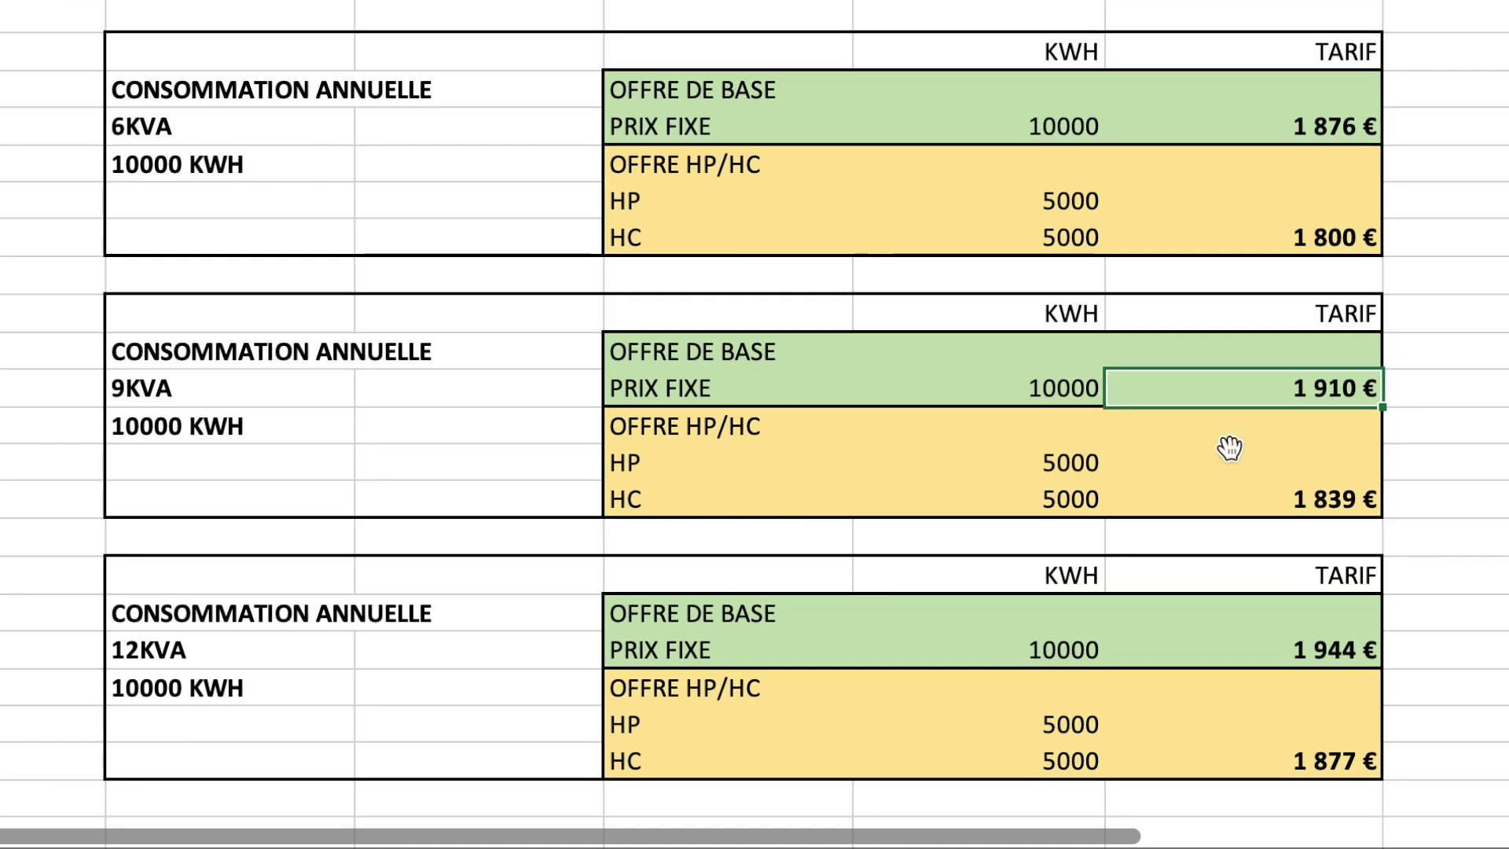
- Set the 6 kVA table's HP/HC consumption to 7000 kWh HP and 3000 kWh HC
left_click(1076, 208)
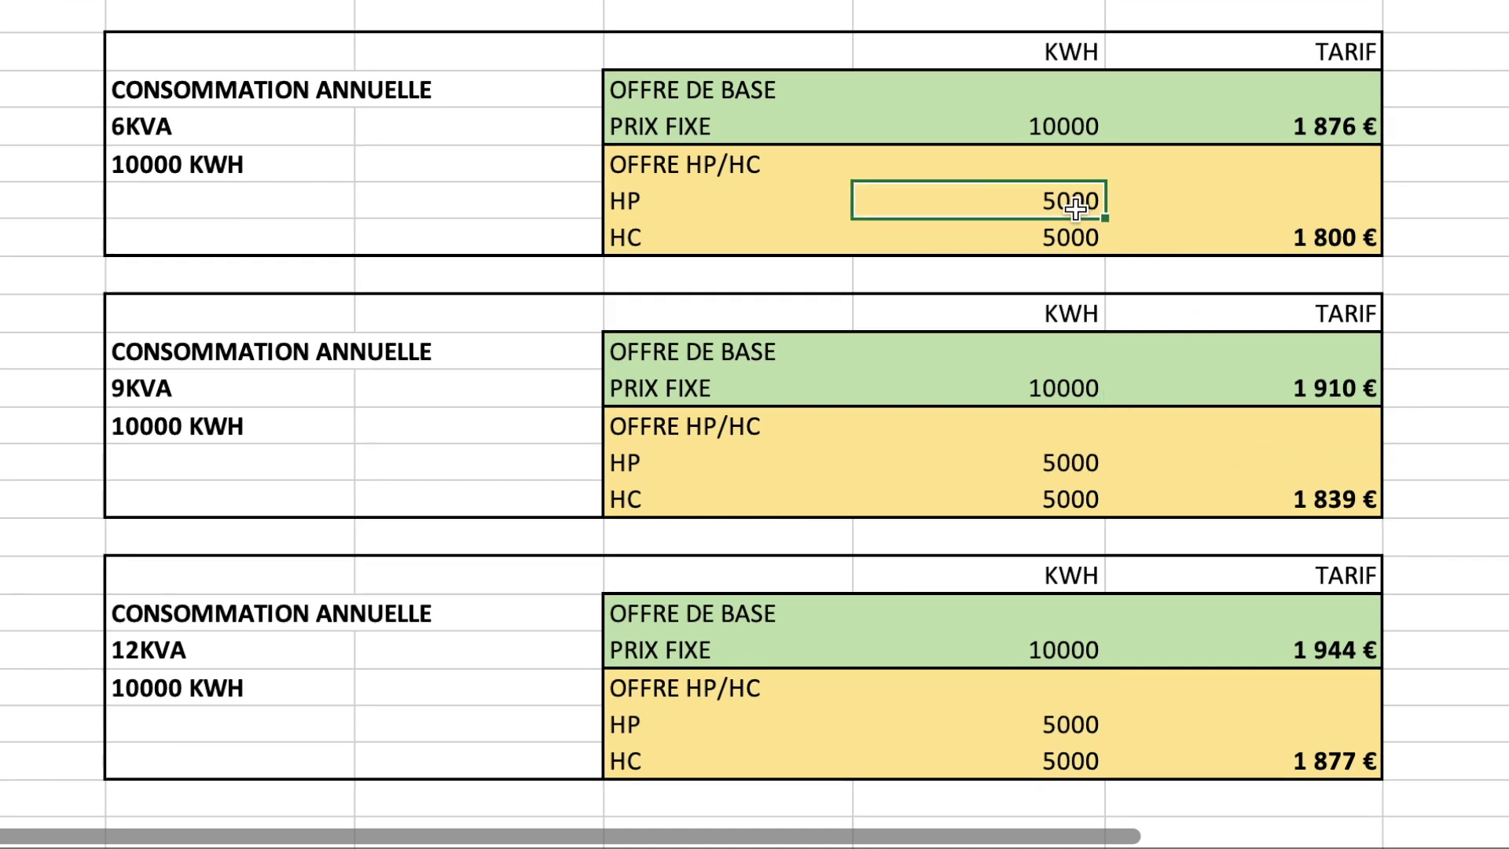
key("BackSpace")
type("7000")
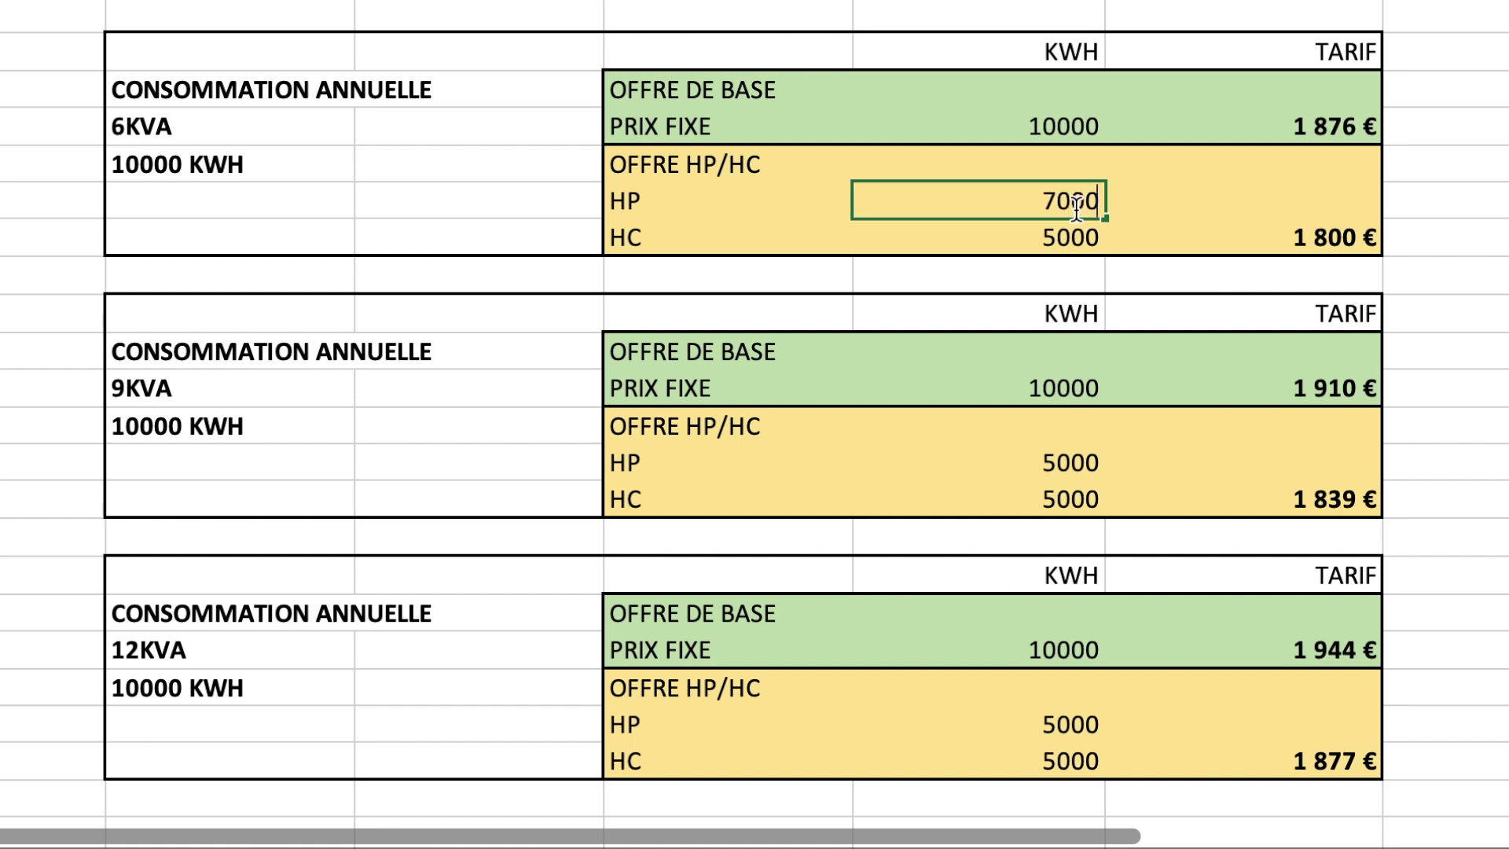
left_click(1061, 239)
type("3000")
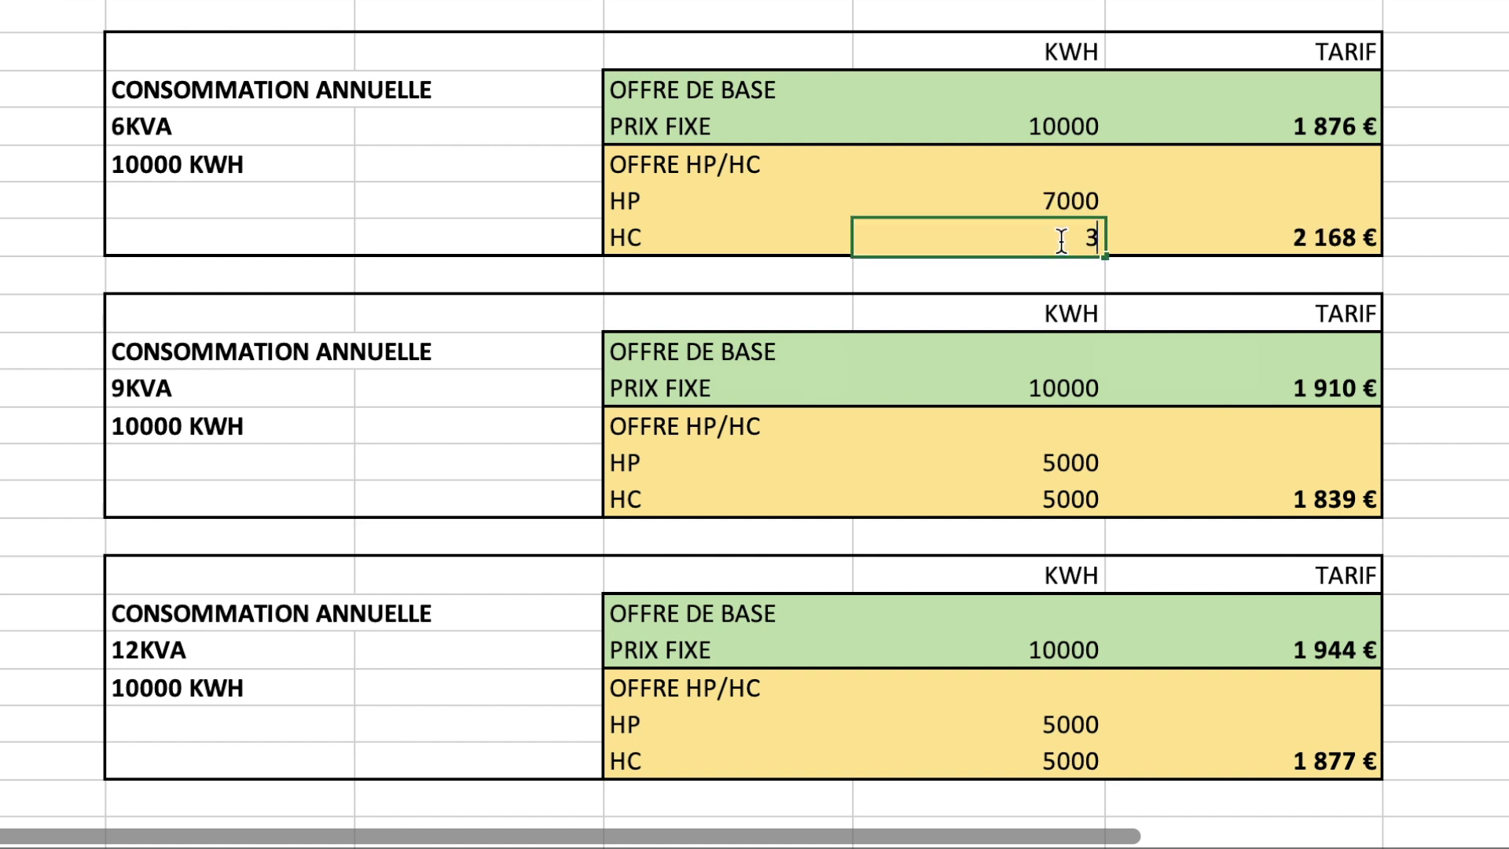
left_click(1408, 259)
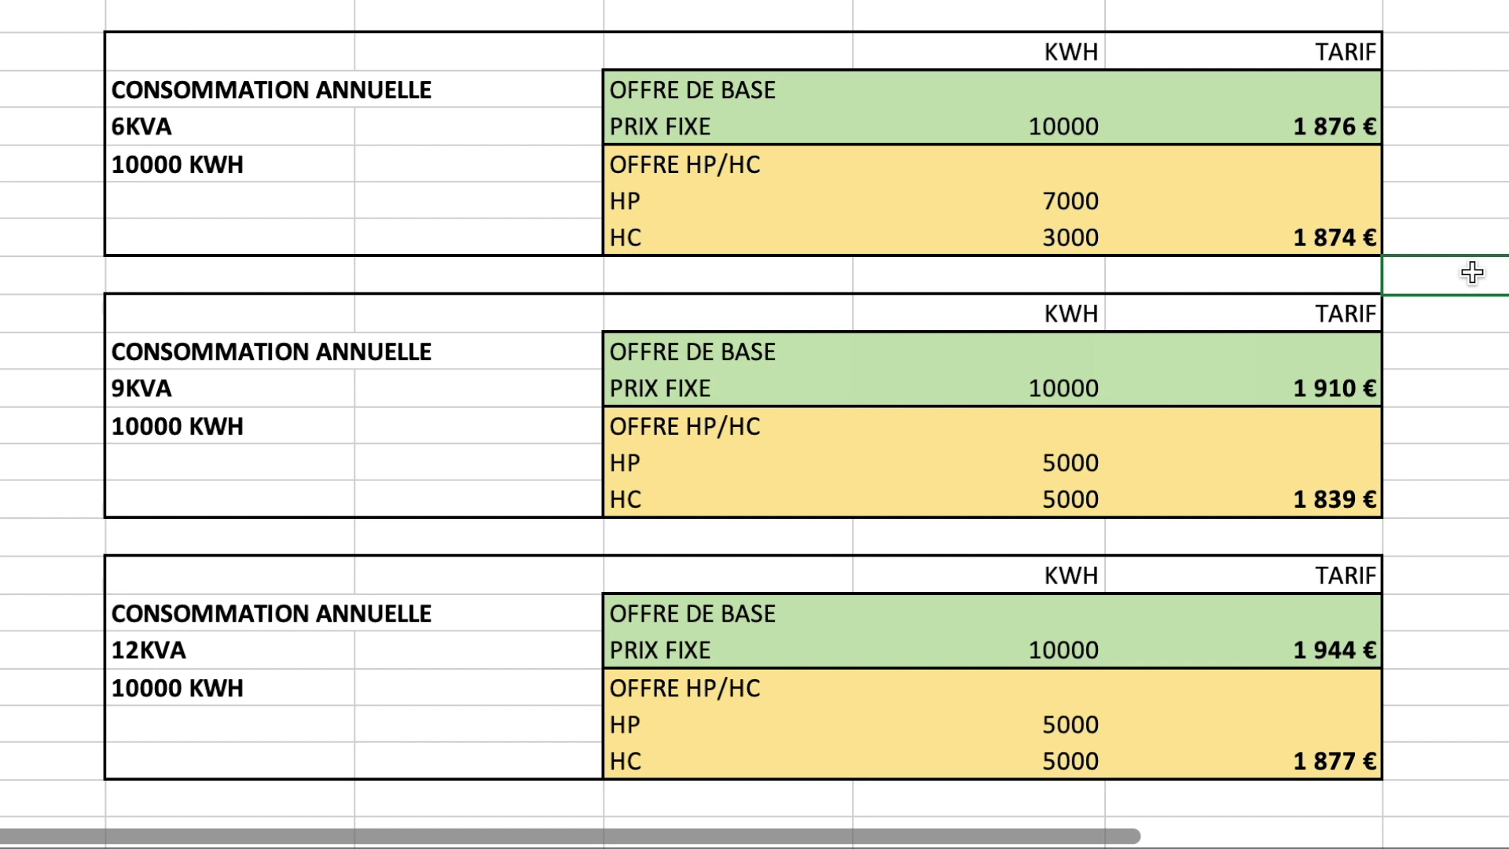
- Set the 6 kVA table's consumption to 5000 kWh for the fixed price, 3500 kWh for HP and 1500 kWh for HC
left_click(1066, 125)
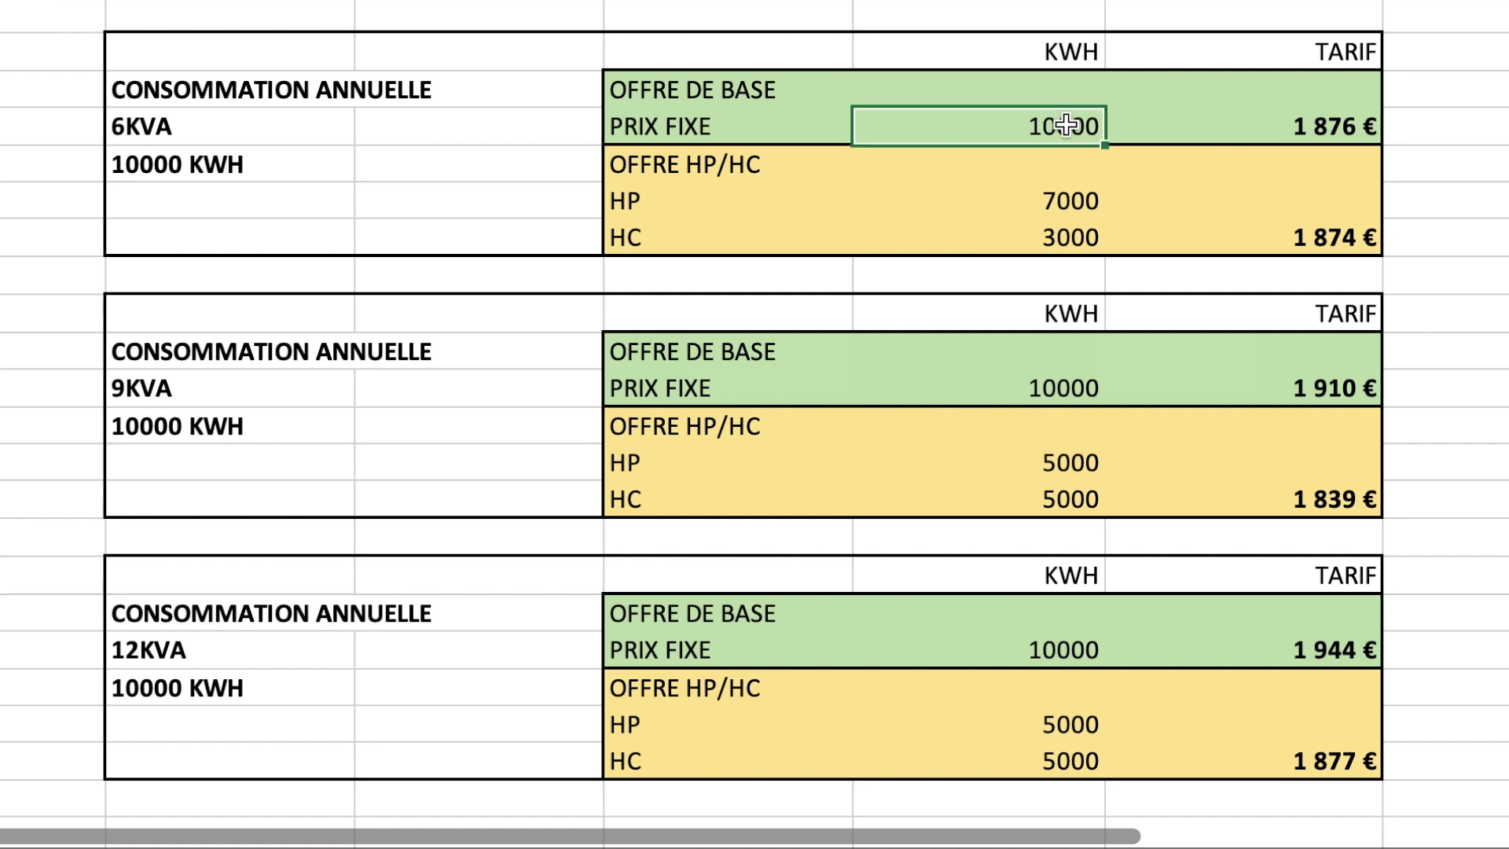
type("5000")
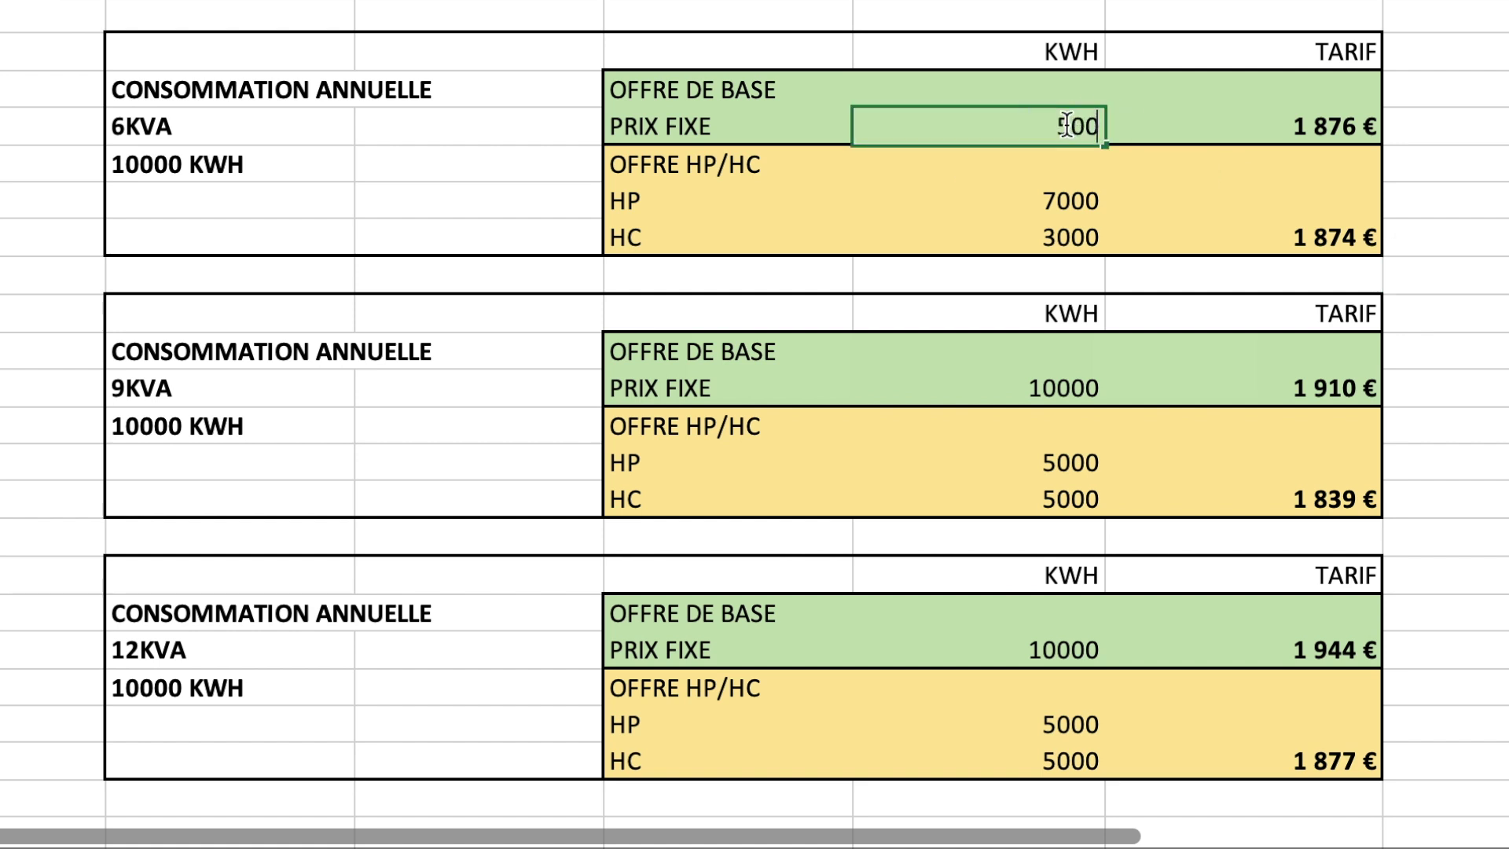
left_click(1085, 203)
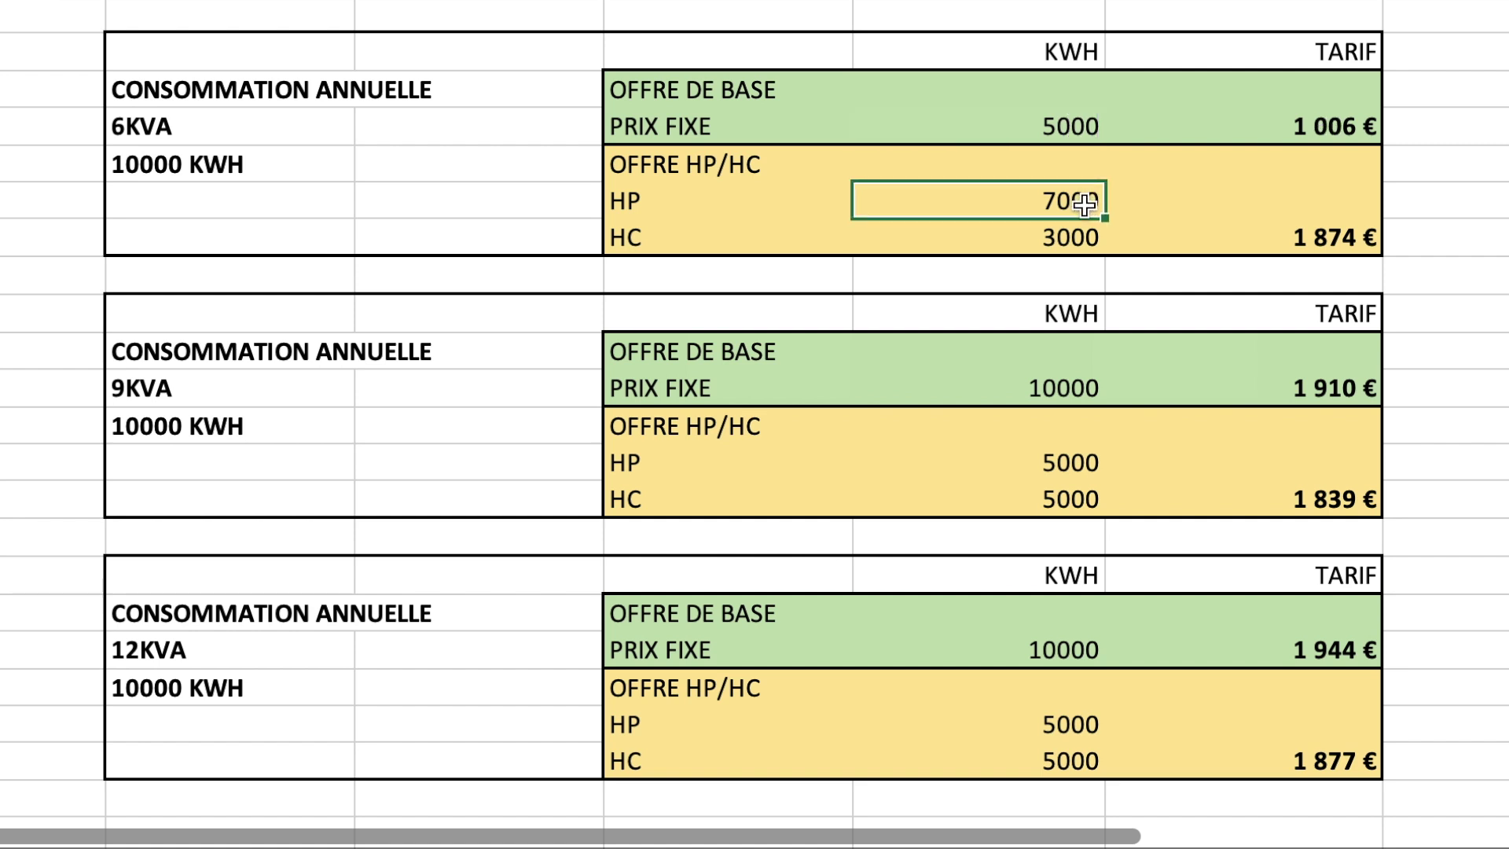
type("3500")
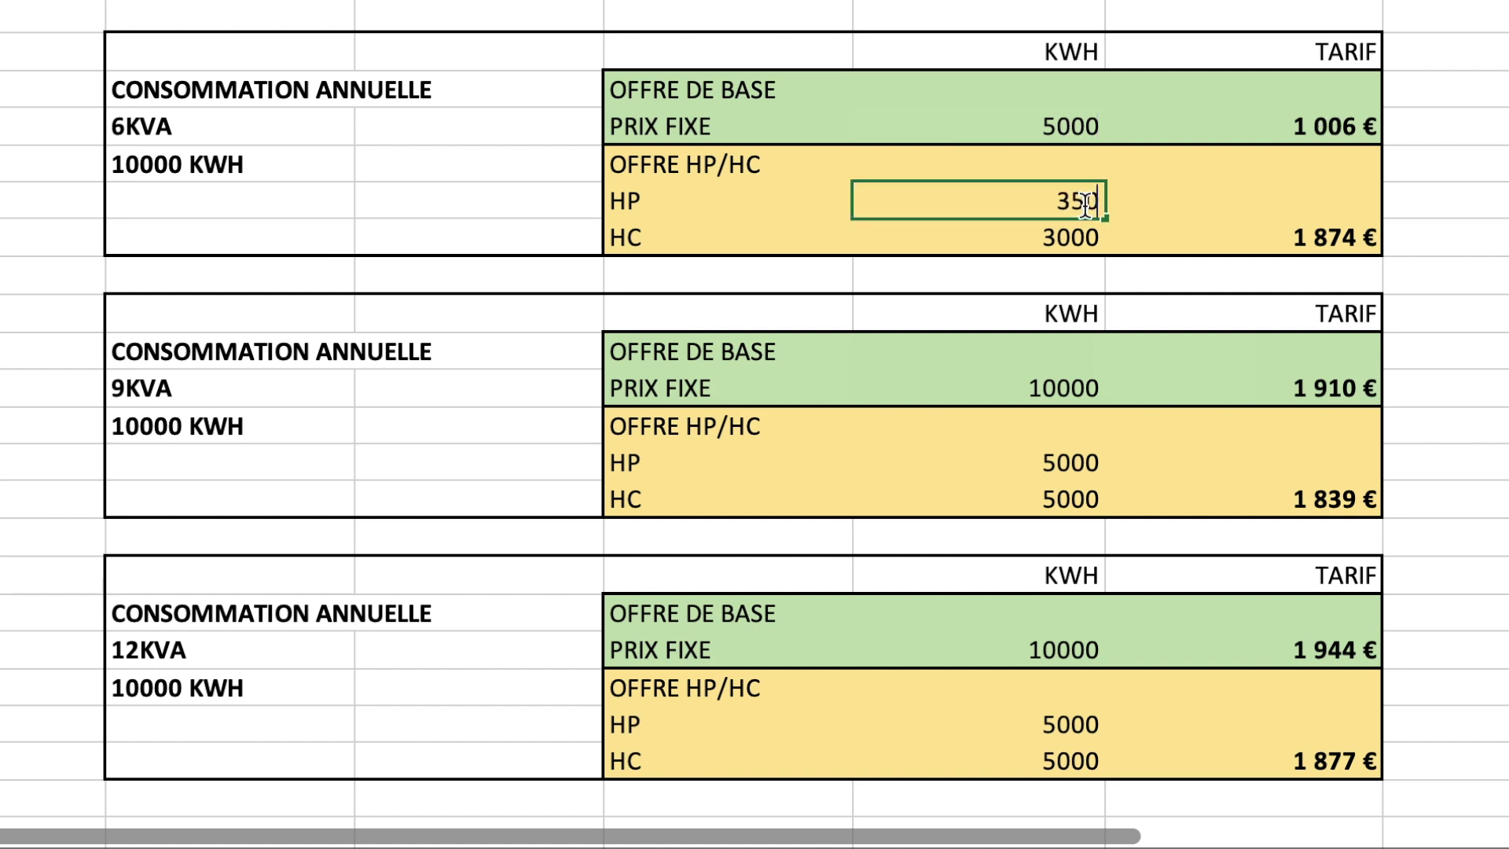
left_click(1070, 246)
type("1")
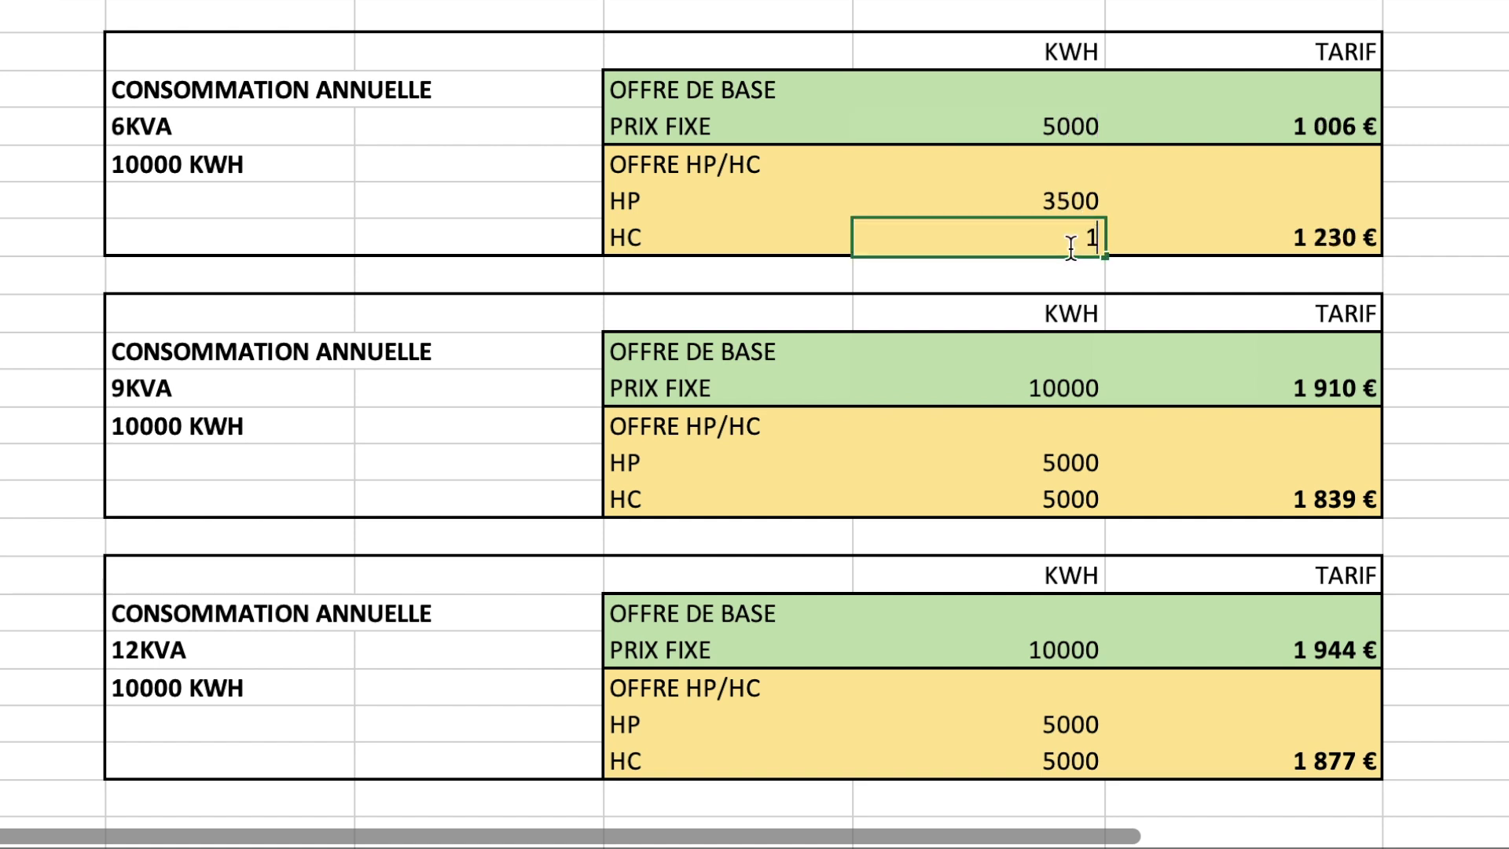
type("500")
left_click(1280, 253)
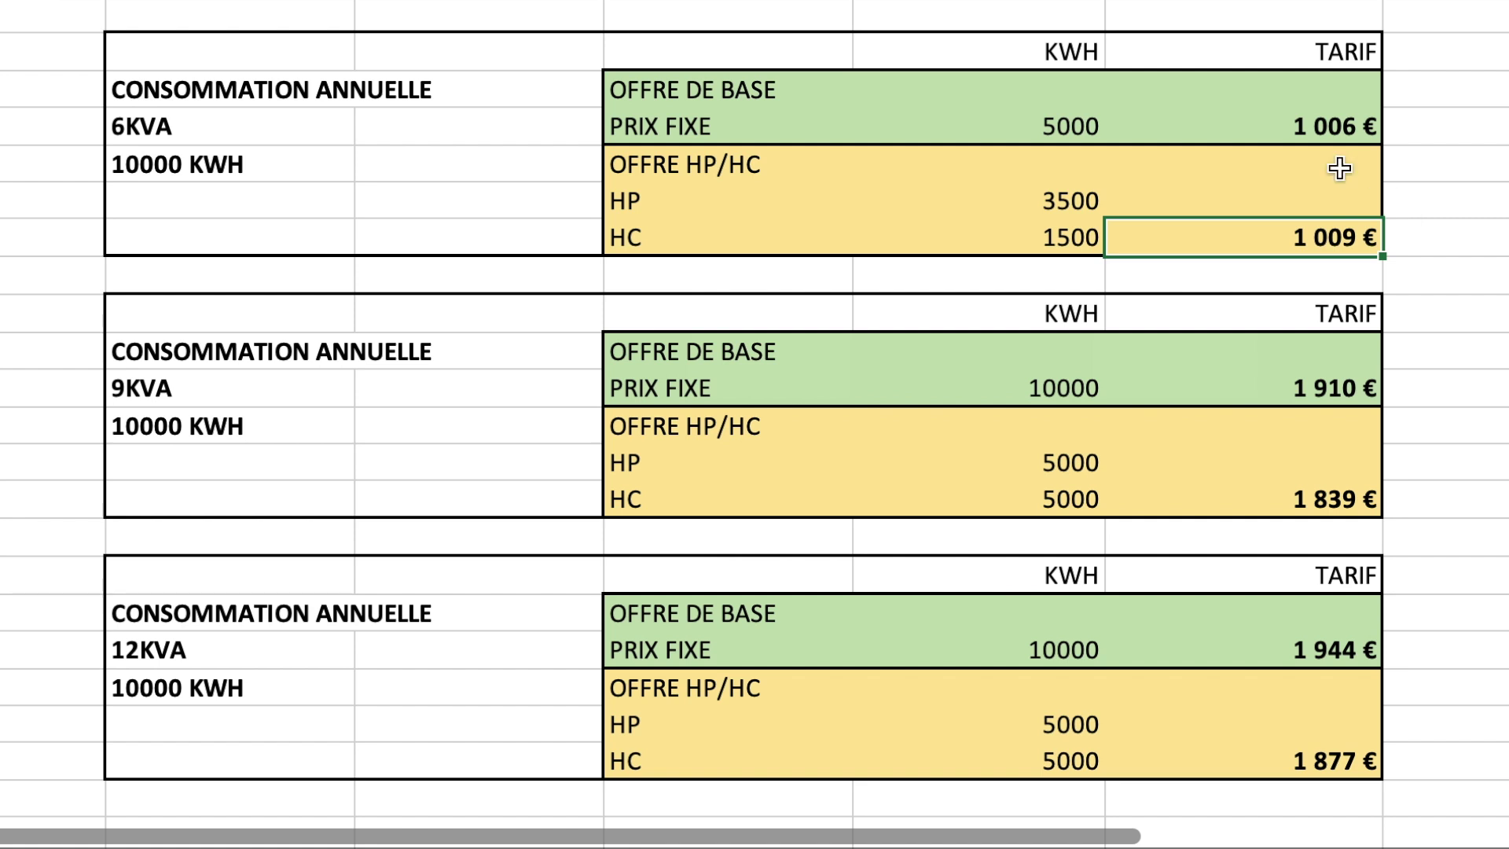
- Set the 6 kVA table's consumption to 10000 kWh for the fixed price and 5000 kWh each for HP and HC
left_click(1073, 123)
type("10000")
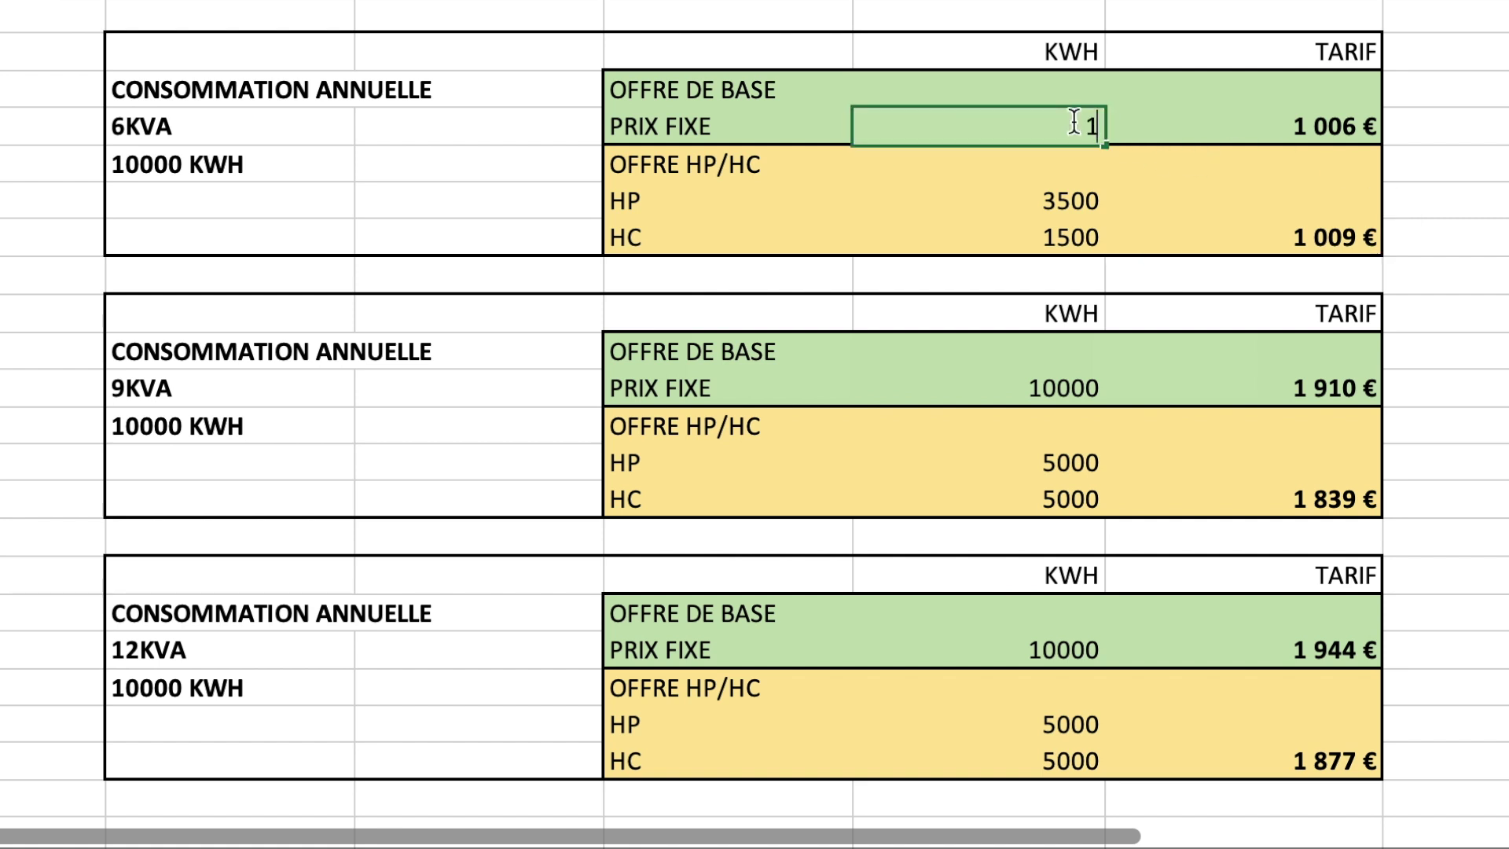
left_click(1070, 201)
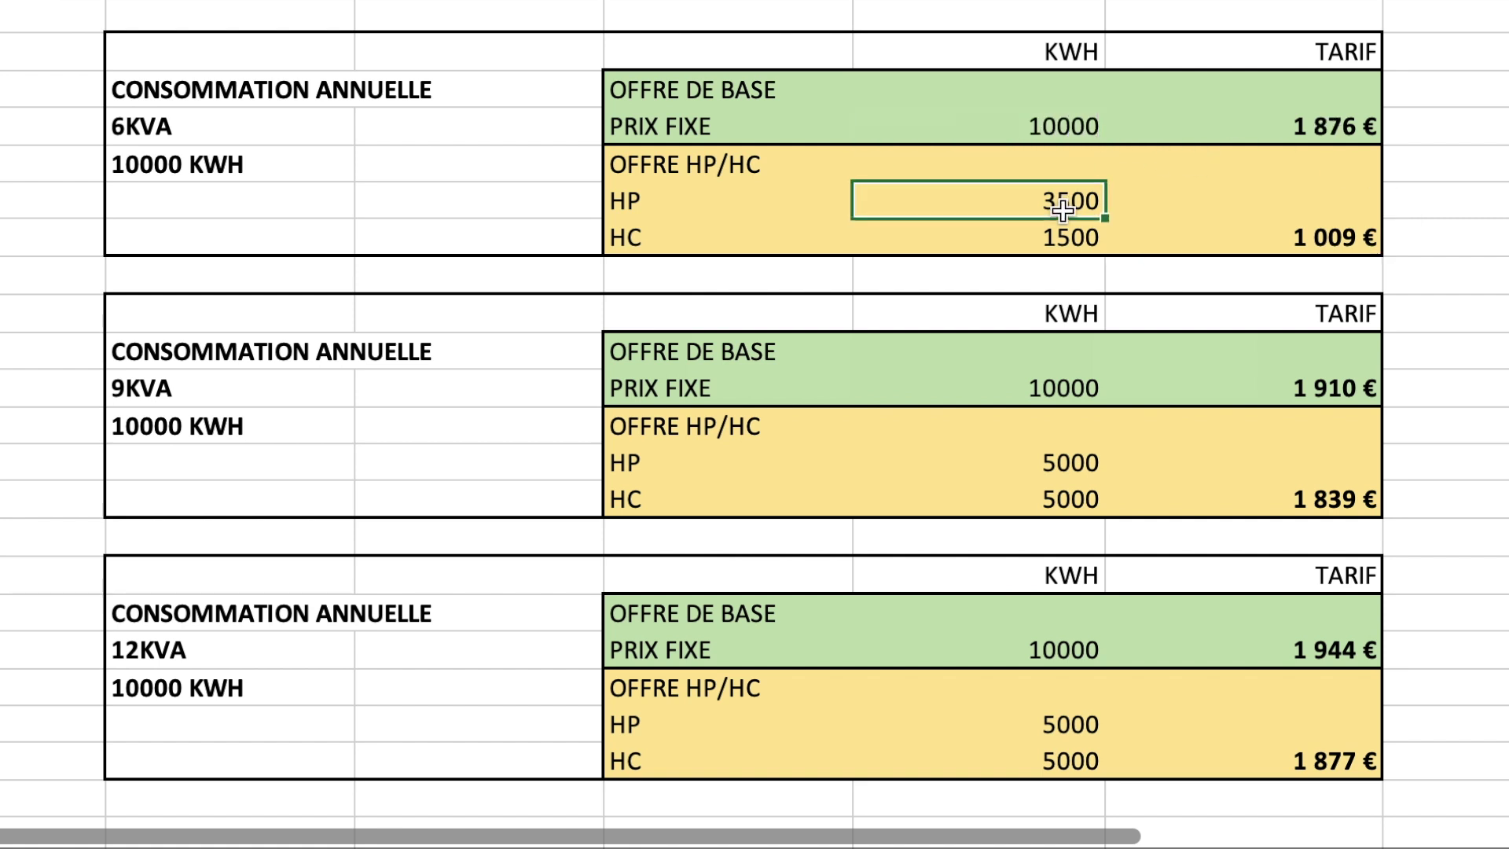
type("5000")
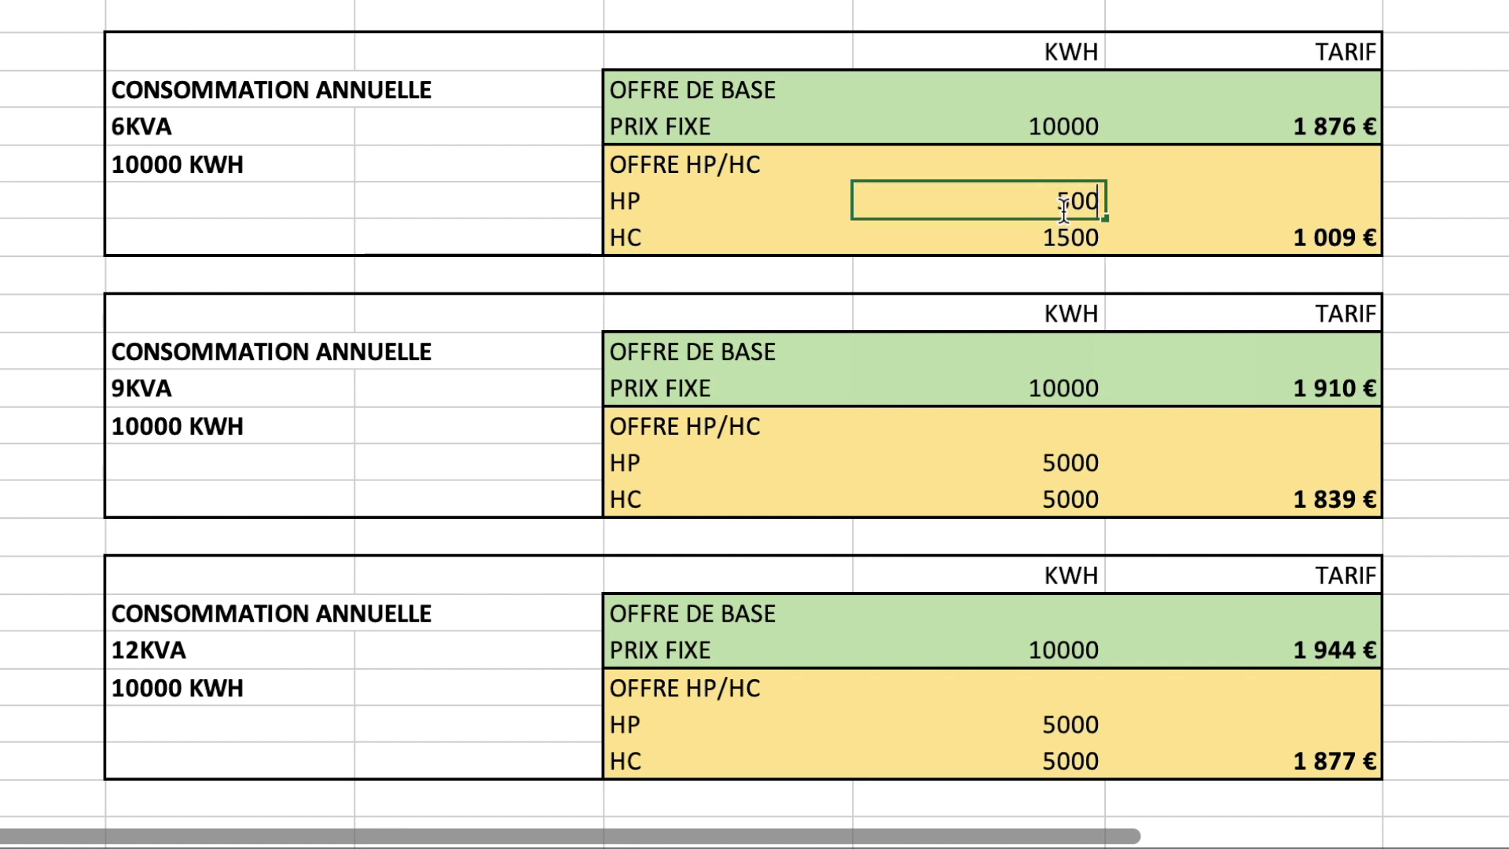
left_click(1048, 238)
type("5000")
left_click(1066, 355)
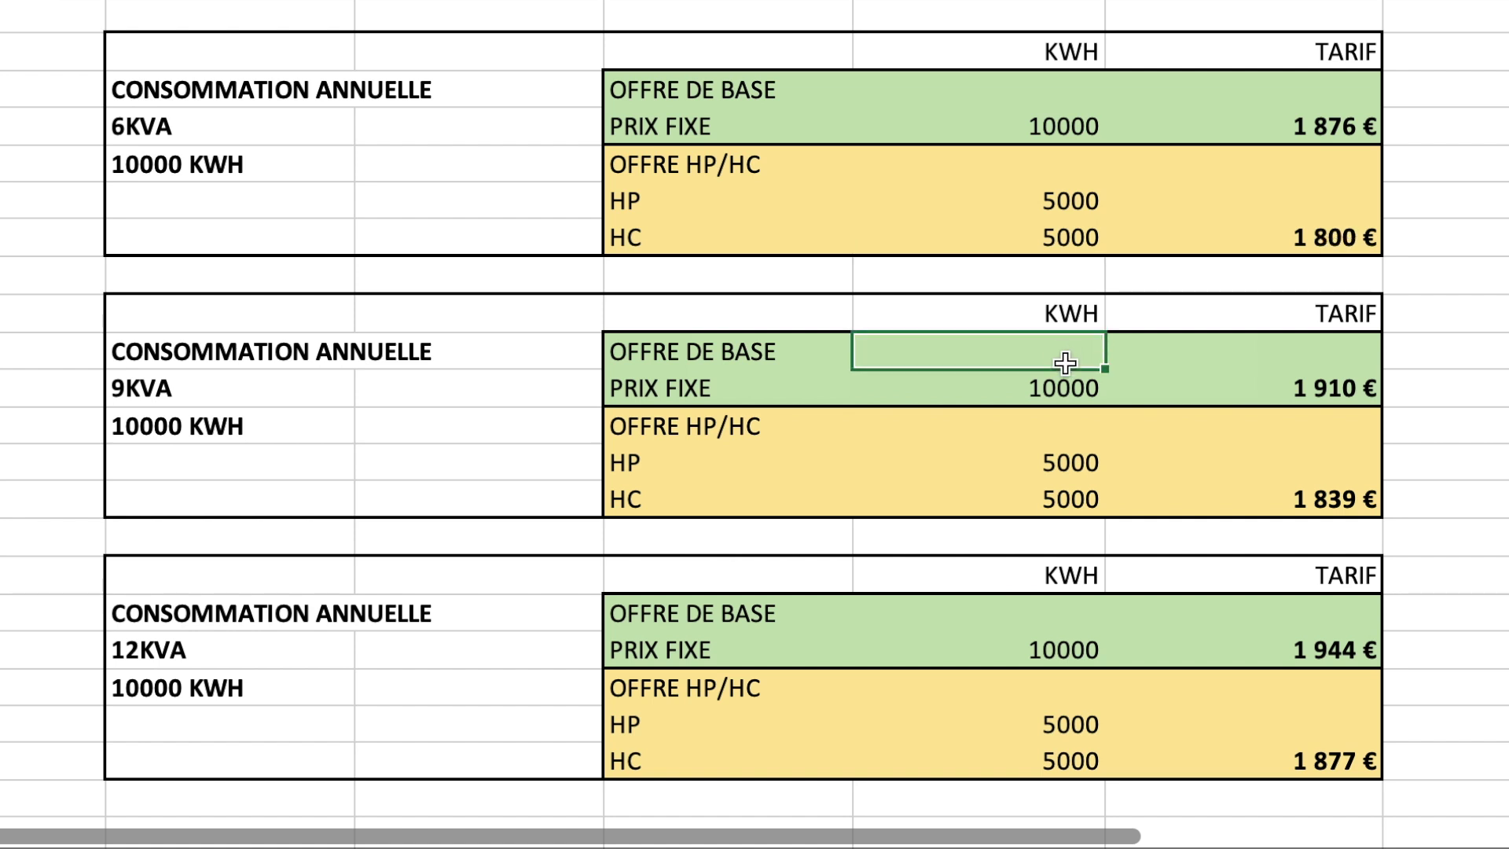
- Set the 12 kVA table's HP/HC consumption to 7000 kWh HC and 3000 kWh HP
scroll(1015, 579, "down", 2)
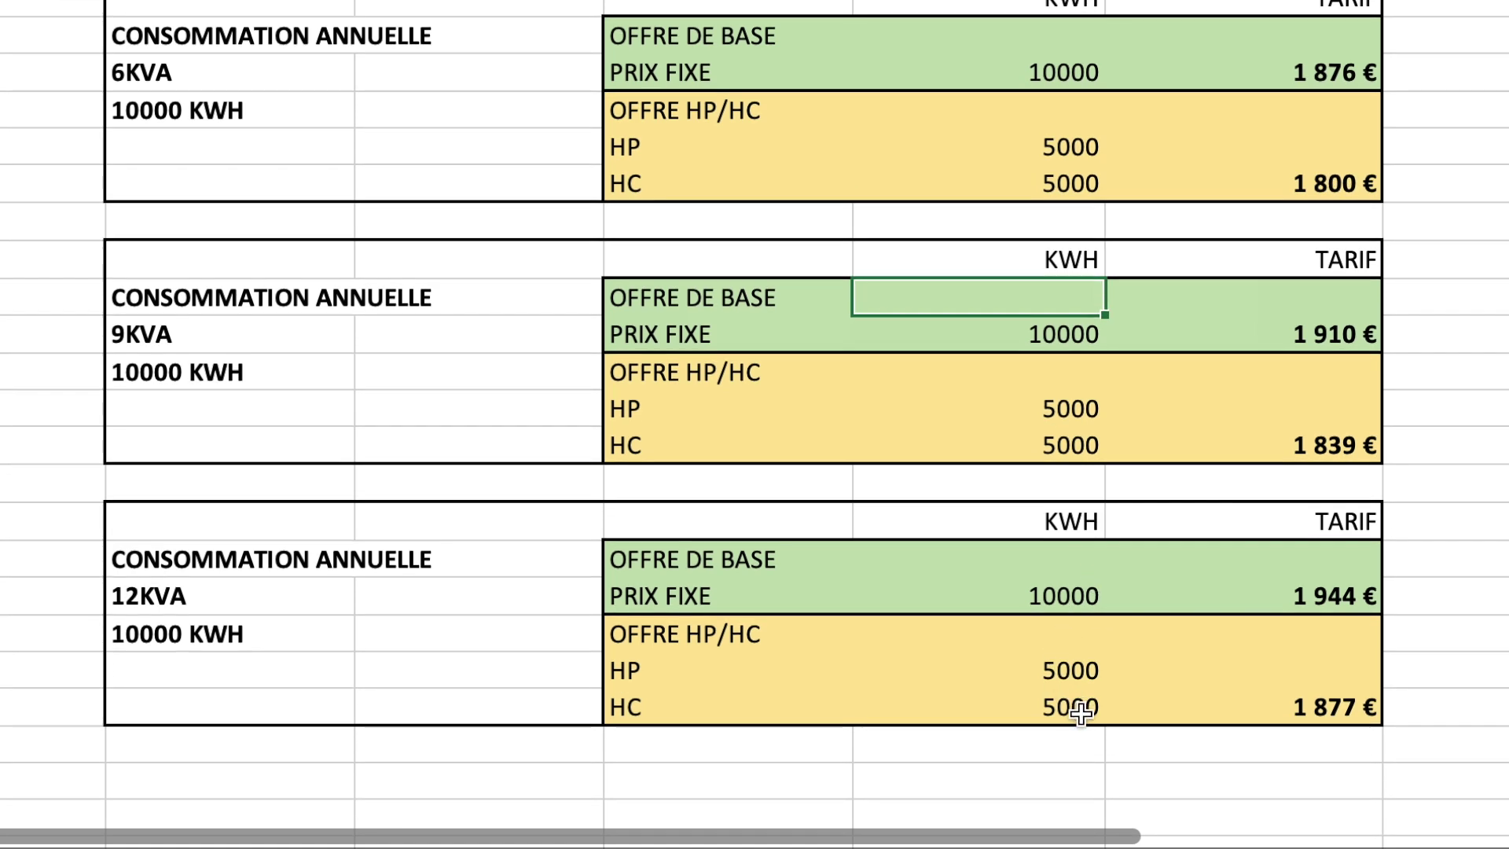
left_click(1074, 714)
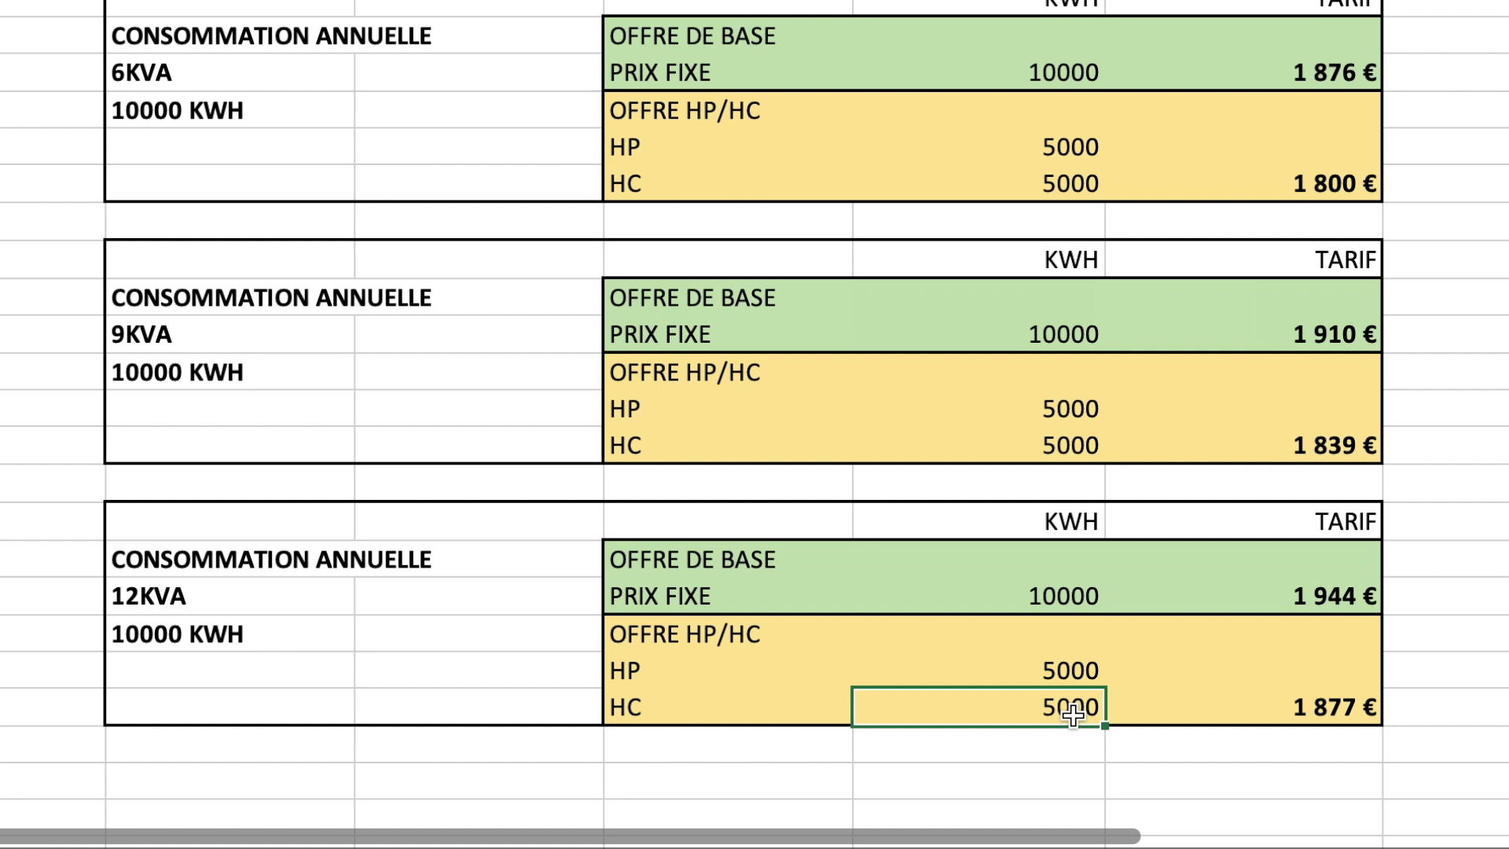
type("7000")
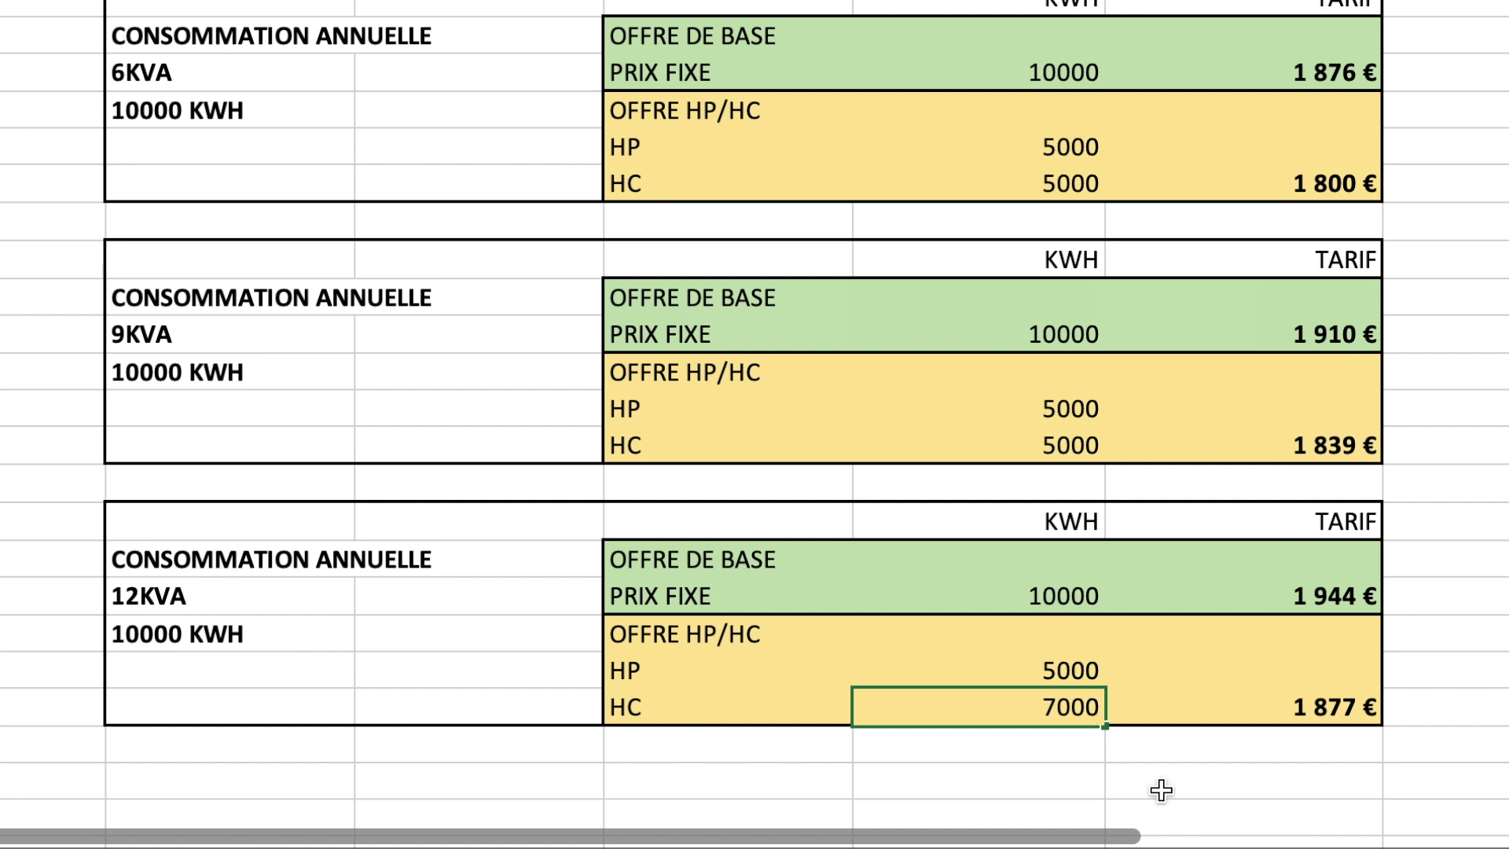
left_click(1081, 675)
type("3")
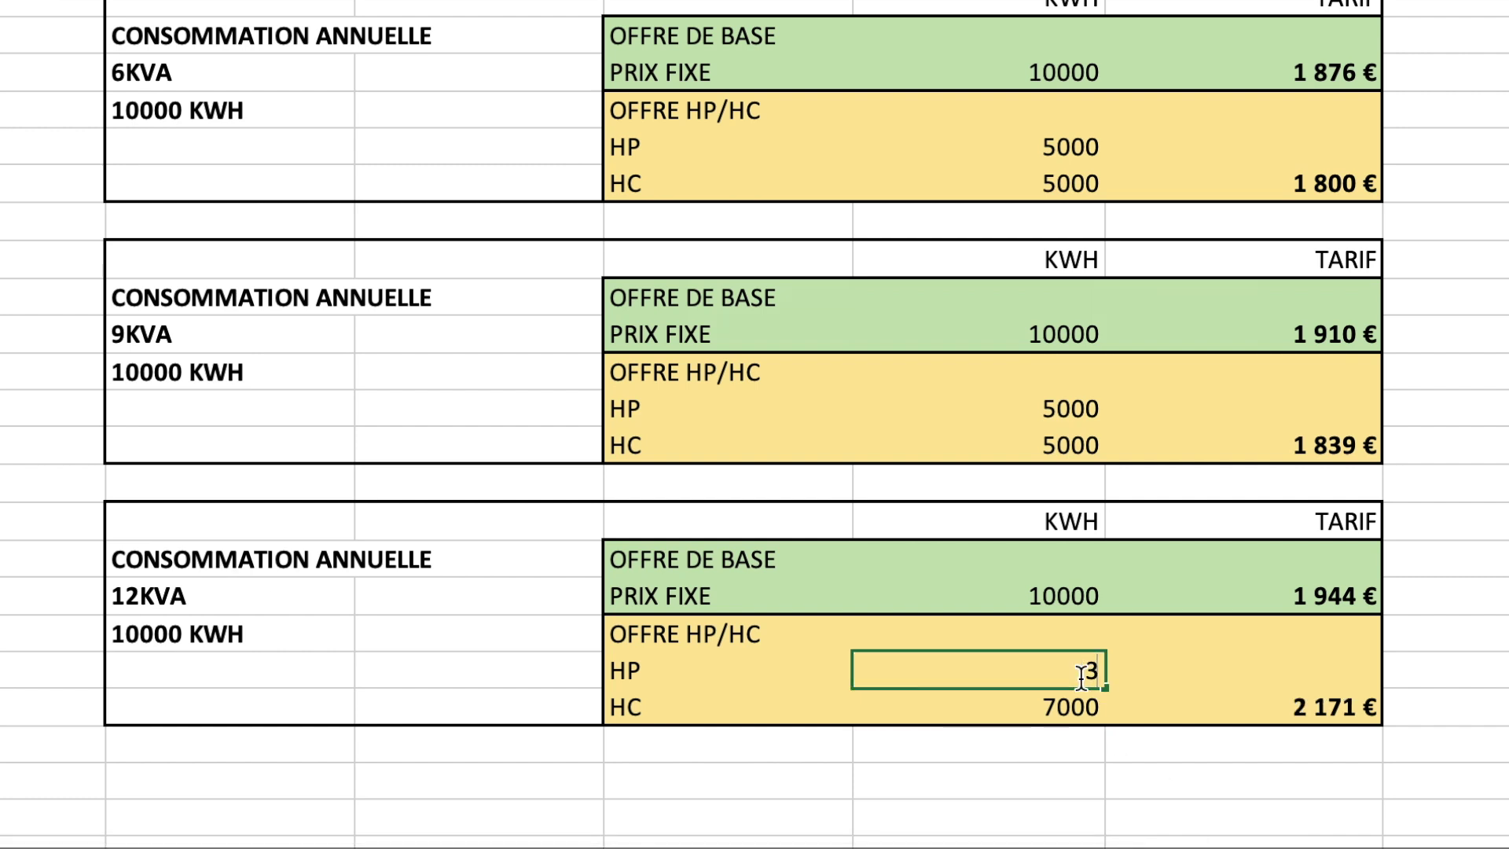
type("000")
left_click(1466, 712)
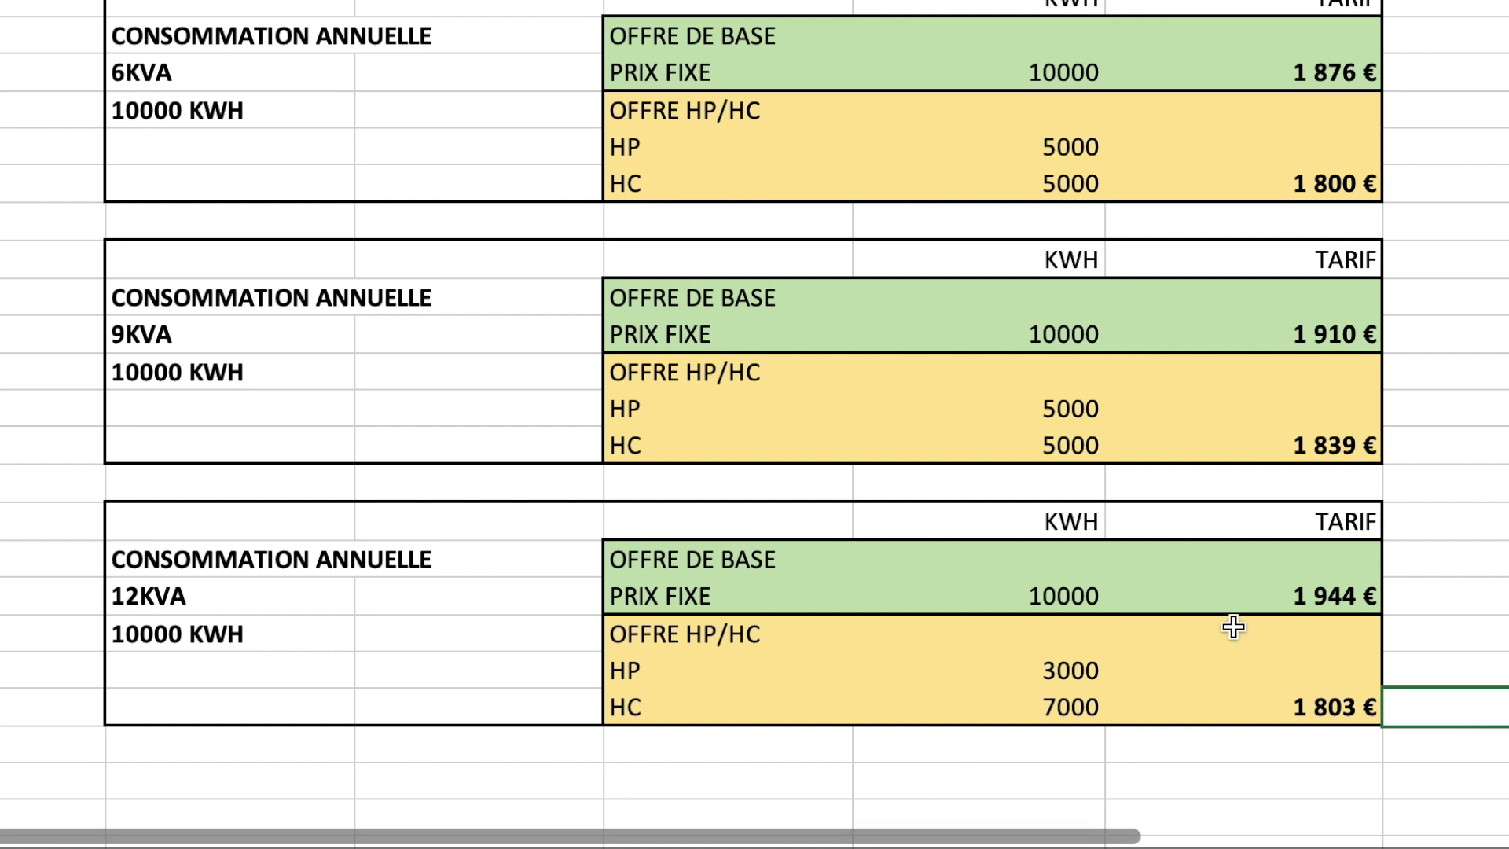
scroll(1232, 627, "up", 2)
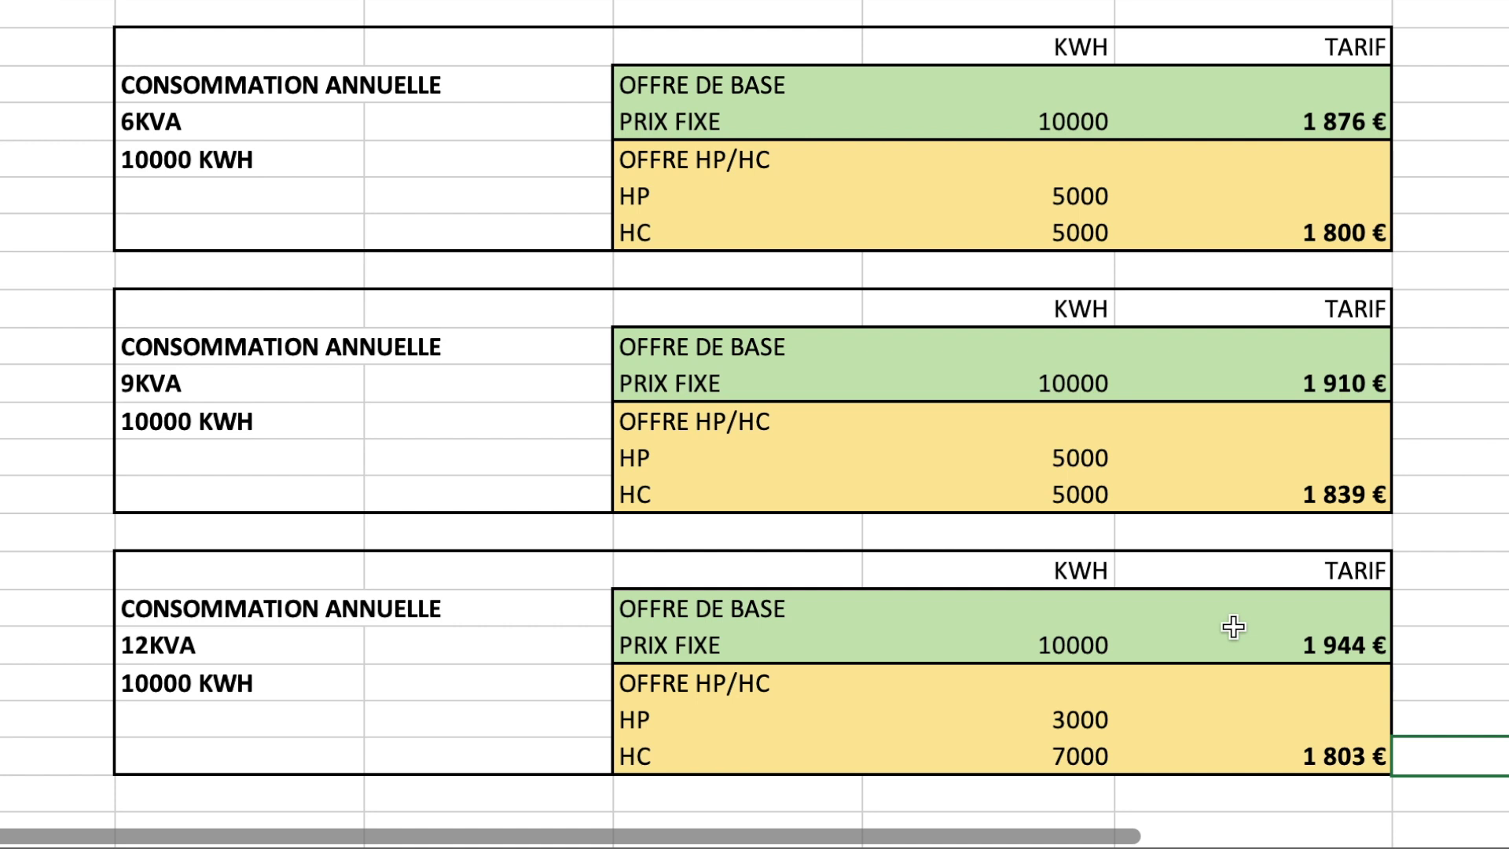
scroll(1068, 586, "up", 10)
scroll(1166, 583, "down", 5)
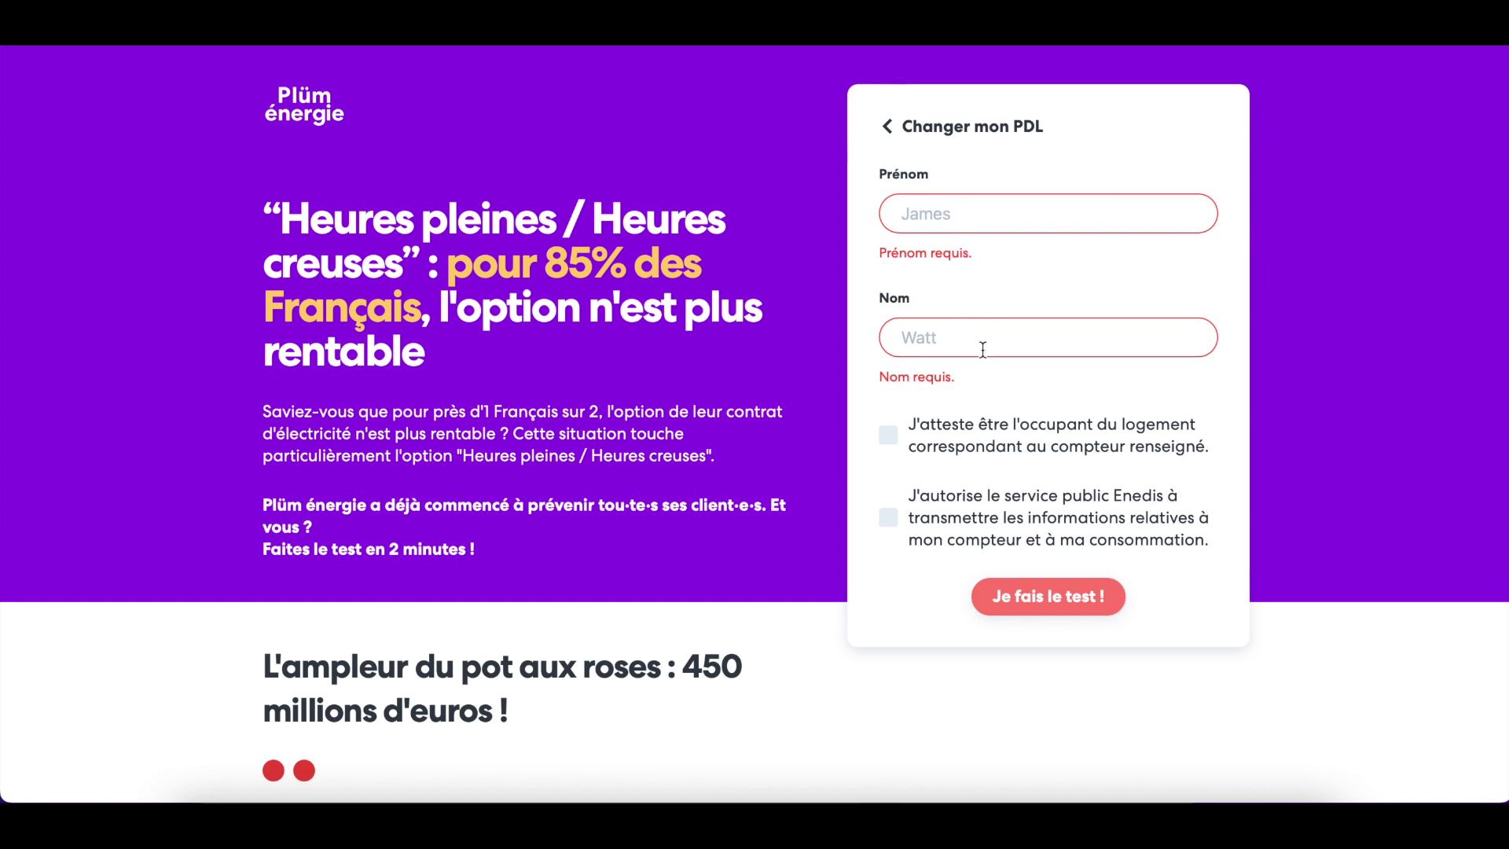
- Switch to the Plüm énergie HP/HC test form and activate the first-name field
left_click(949, 210)
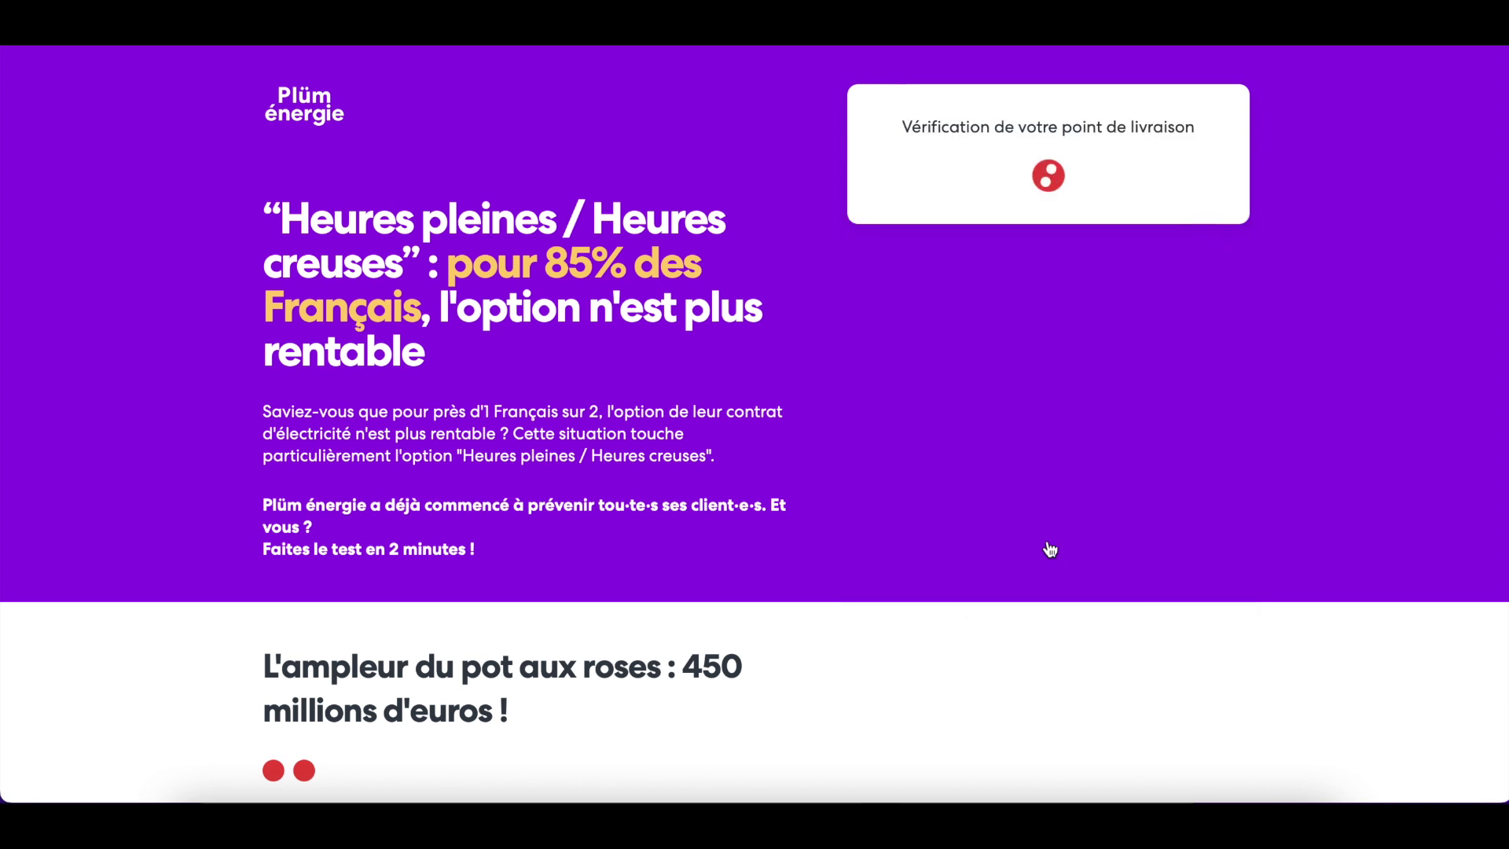